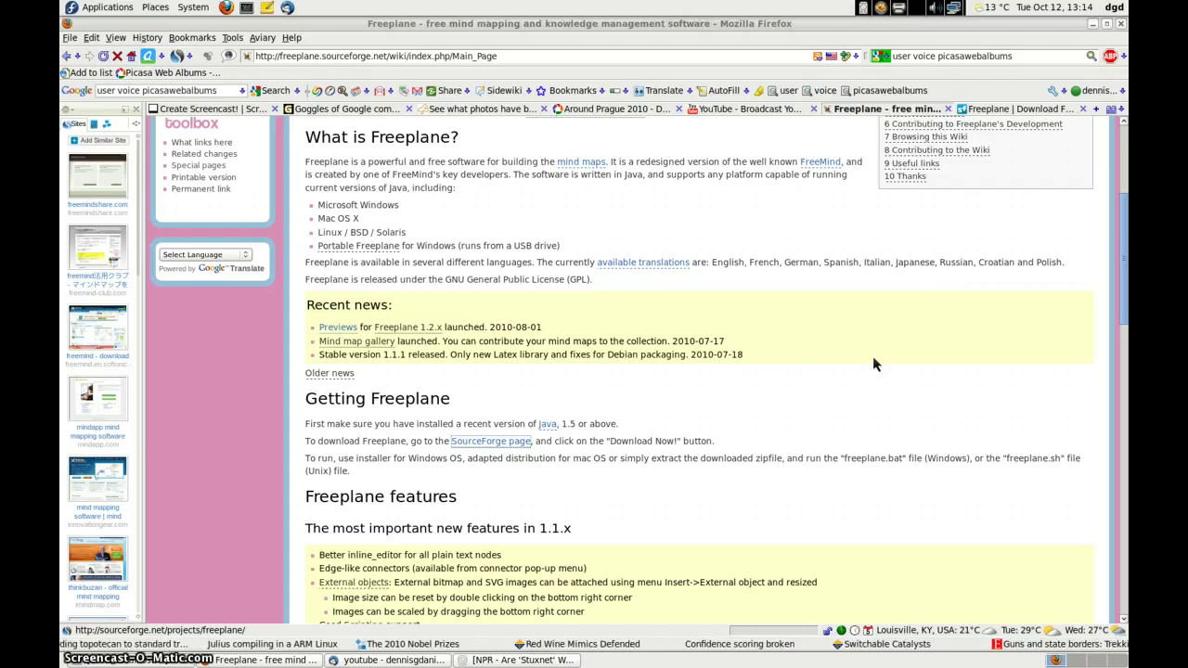
Start the download of freeplane_bin-1.1.2.zip from the Freeplane project page on SourceForge
left_click(1012, 109)
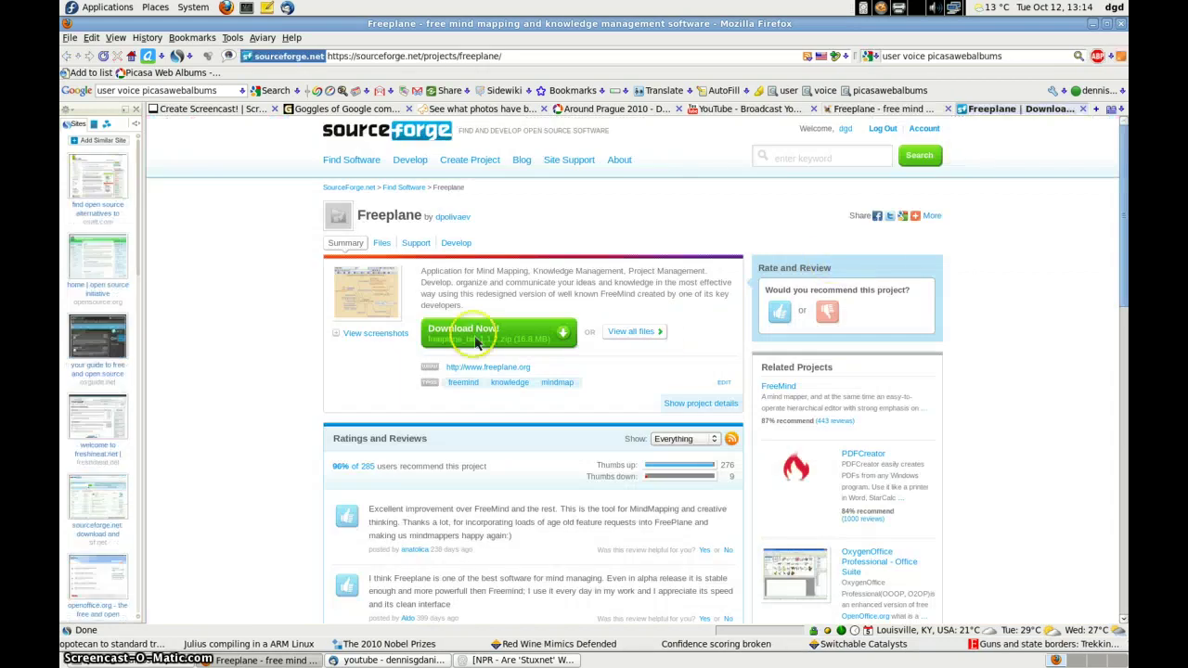
left_click(566, 336)
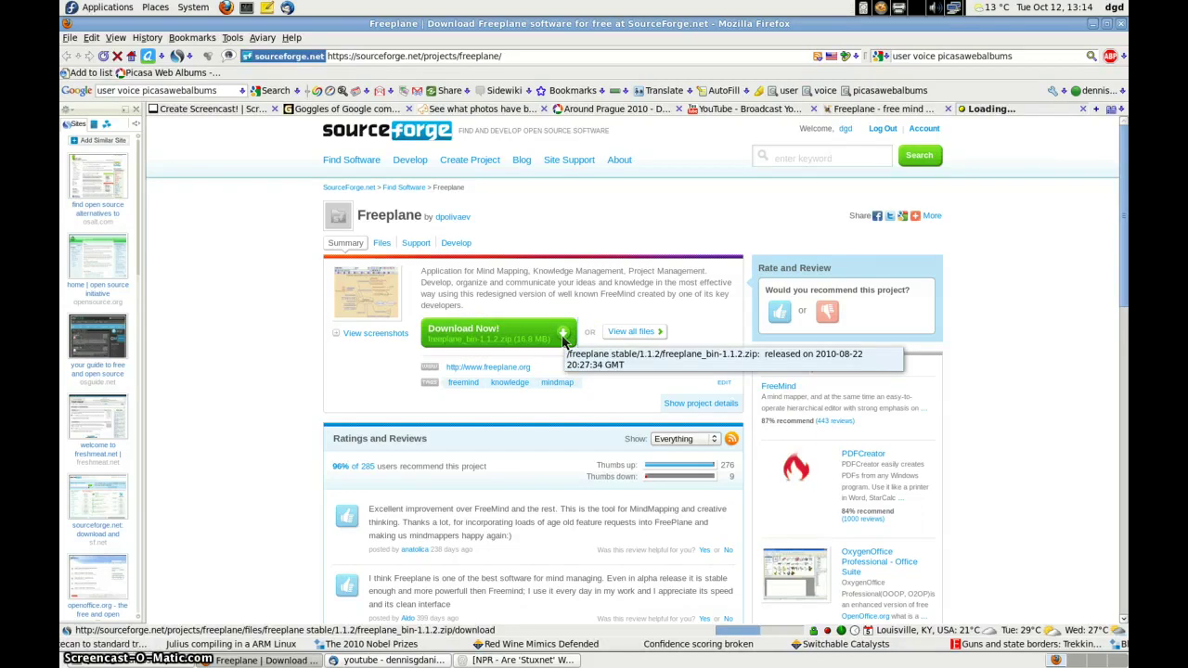
left_click(526, 231)
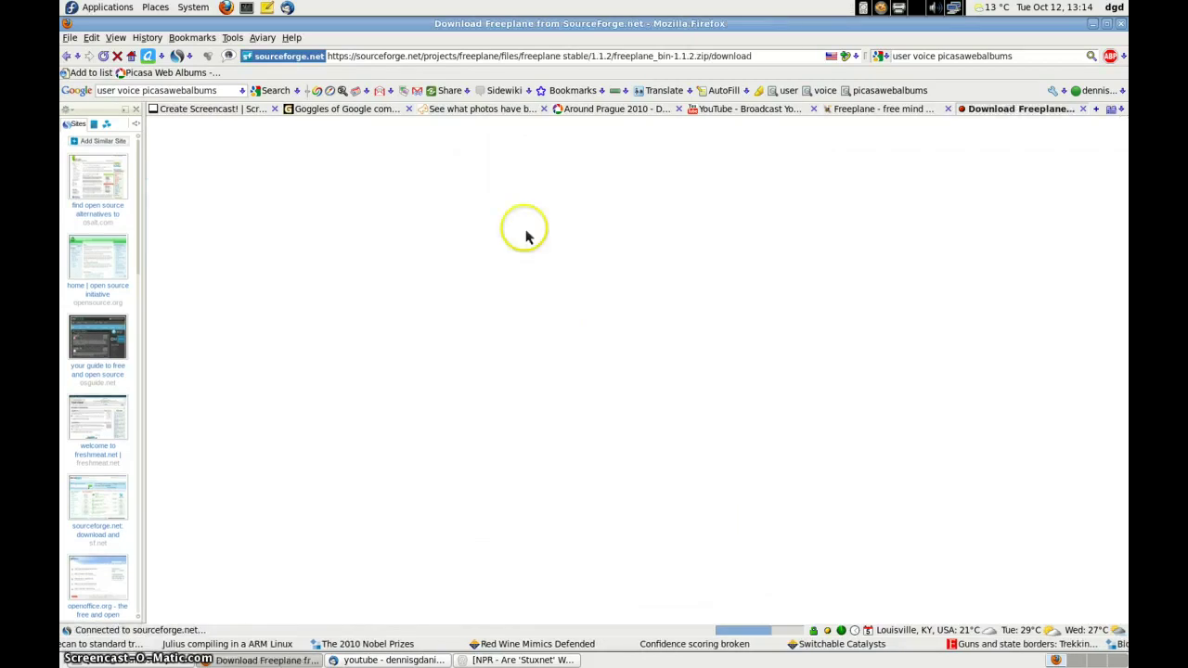
left_click(596, 258)
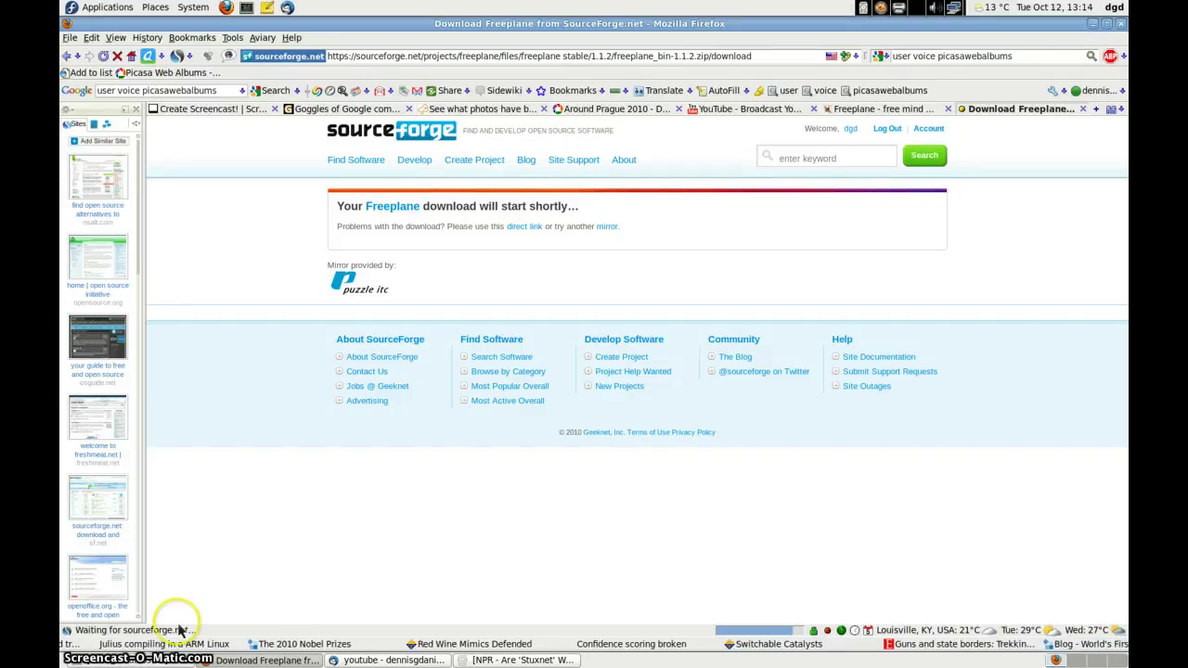
Save the download as freeplane_bin-1.1.2.zip in the user's home folder
left_click(232, 117)
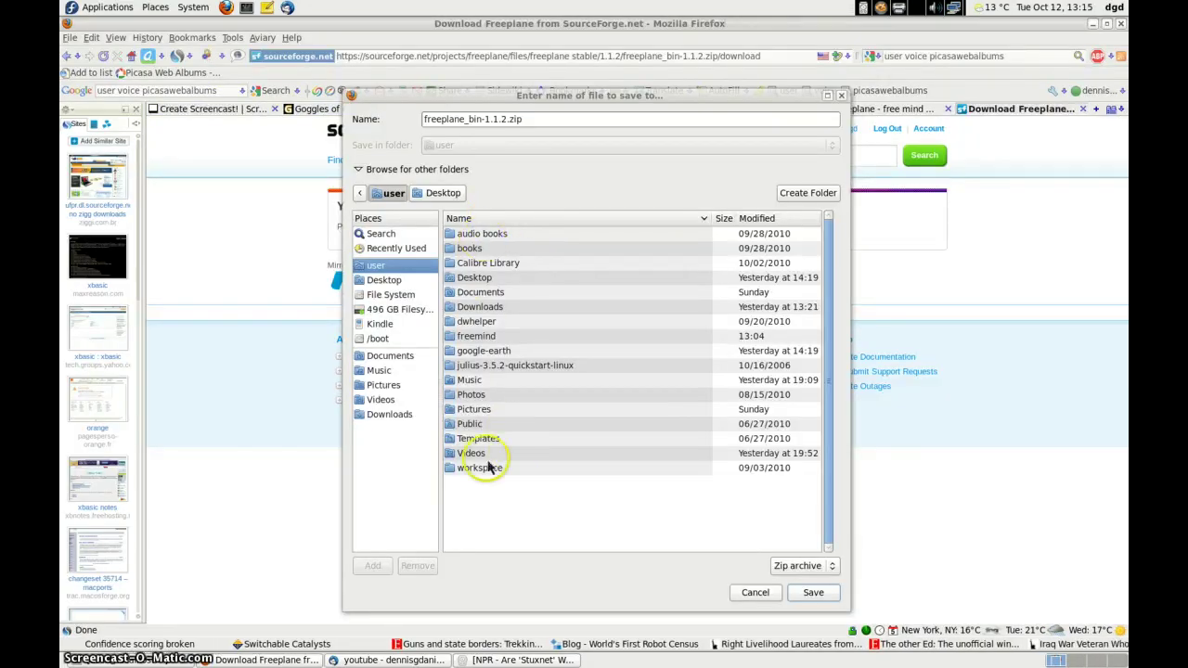
left_click(479, 221)
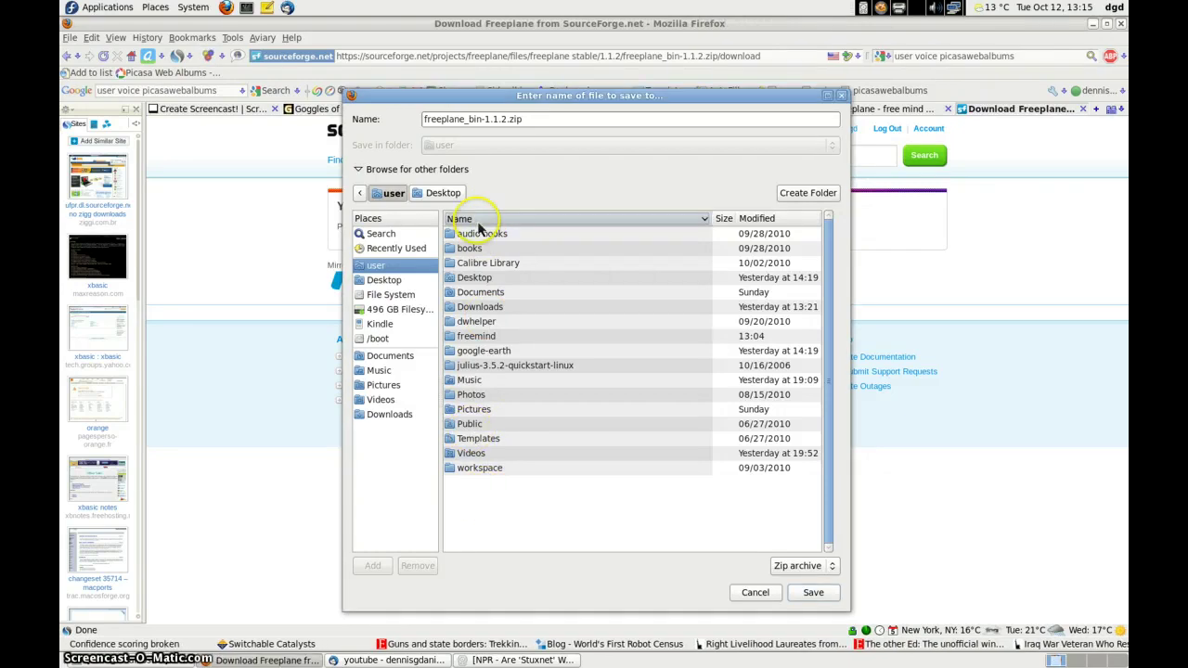
left_click(496, 221)
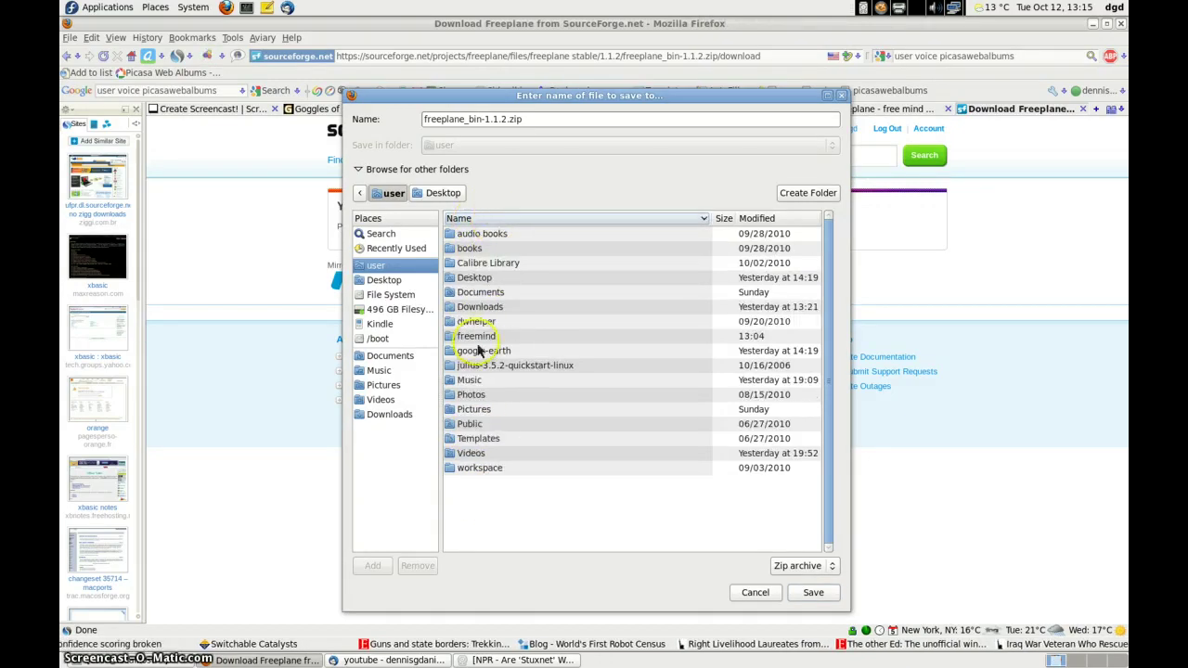
left_click(800, 195)
type("freeplane")
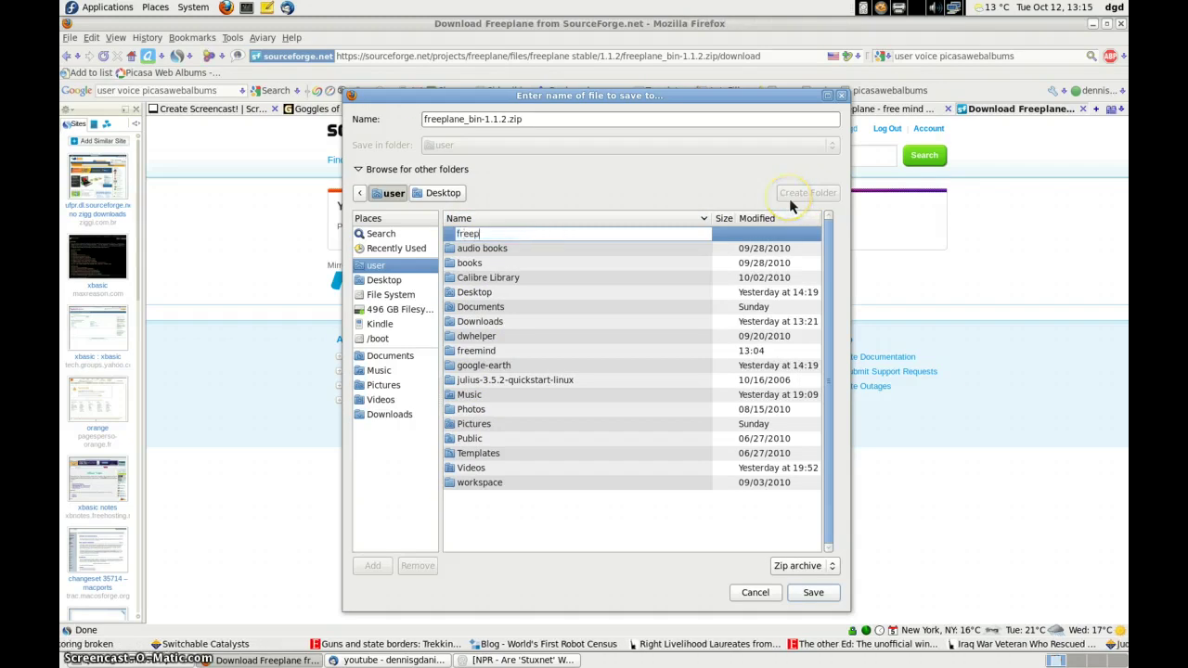
left_click(813, 592)
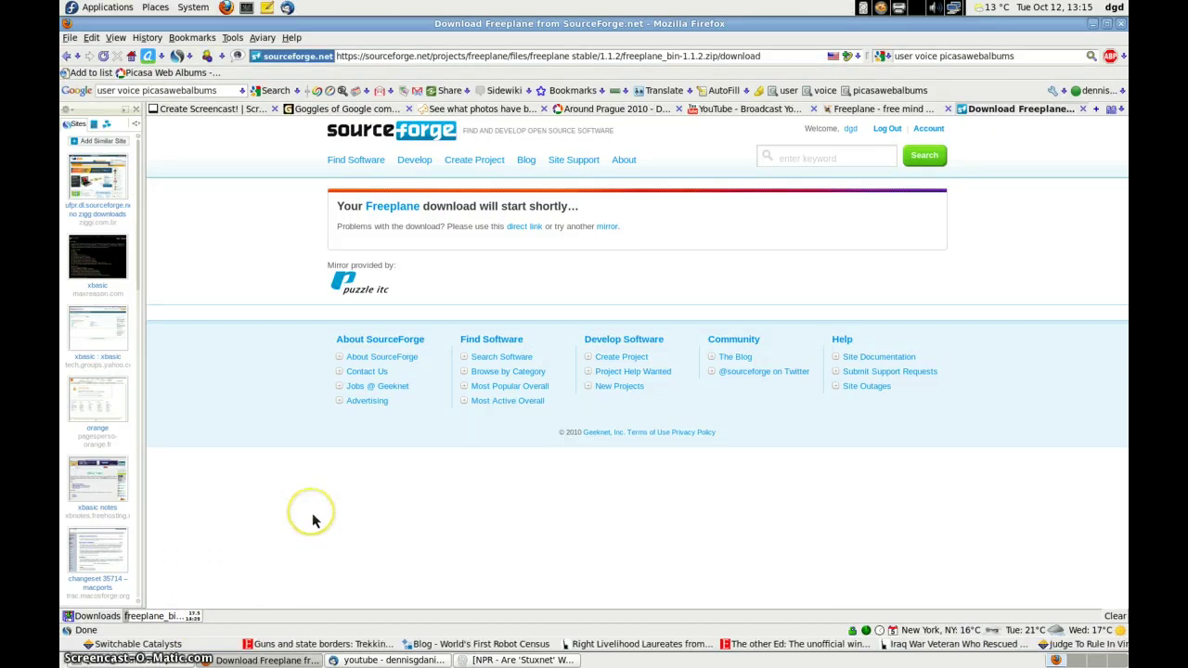
Open the Home Folder in the file browser to locate the downloaded zip archive
left_click(232, 110)
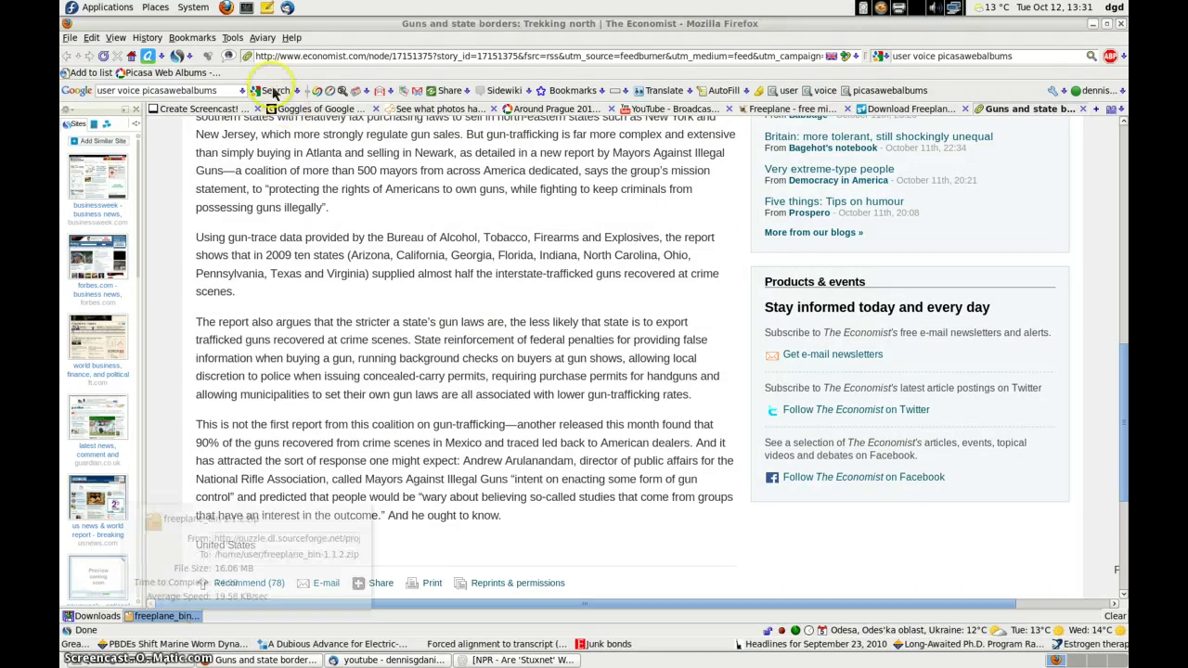
left_click(197, 10)
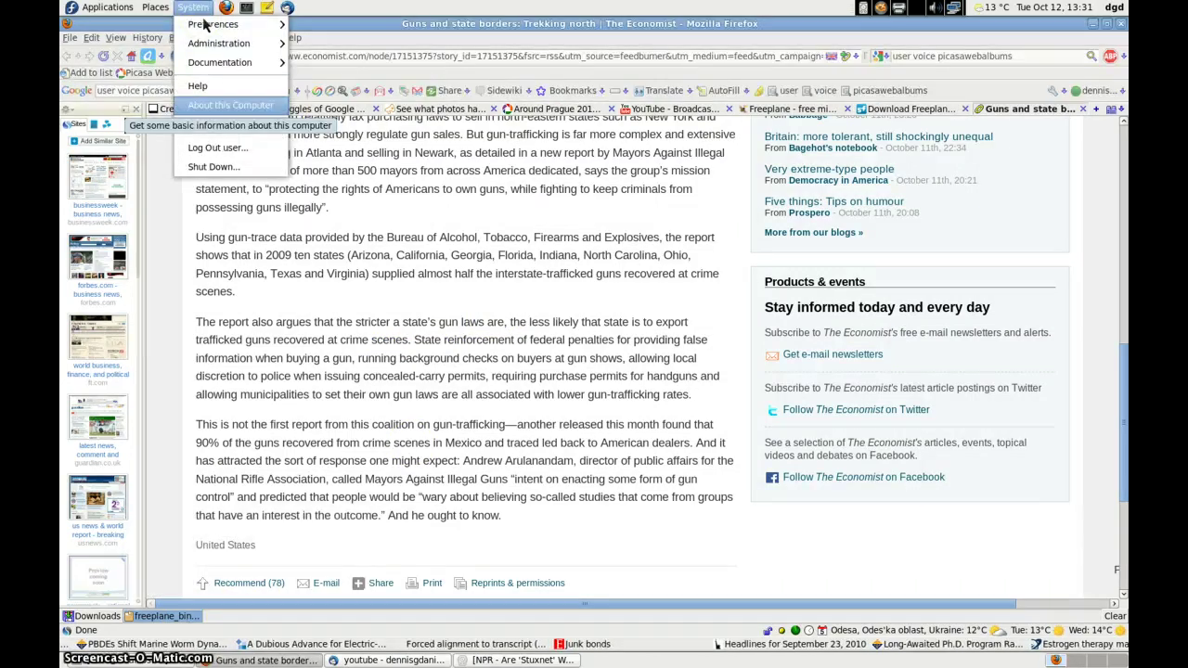
left_click(155, 7)
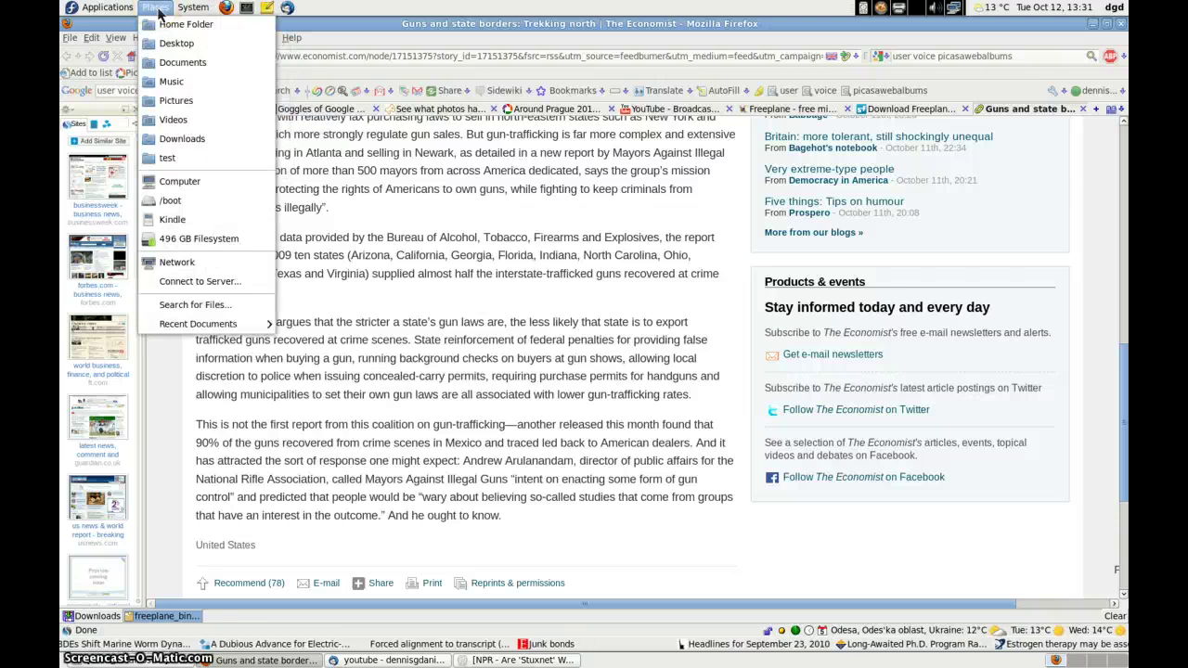
left_click(174, 74)
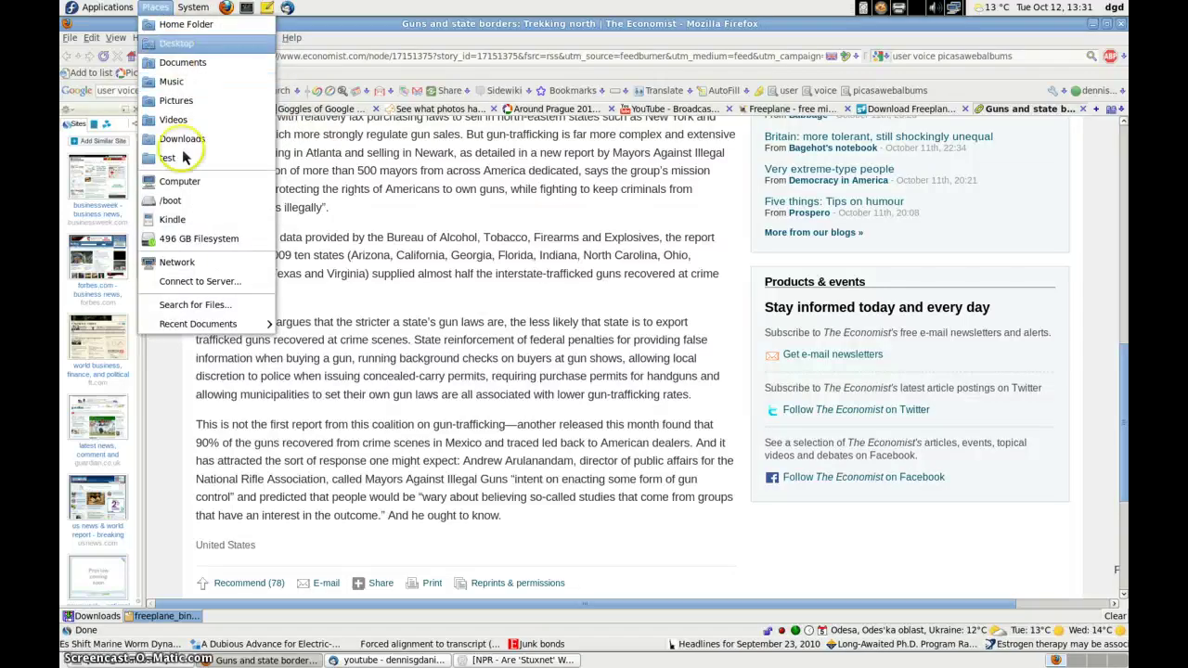
left_click(184, 27)
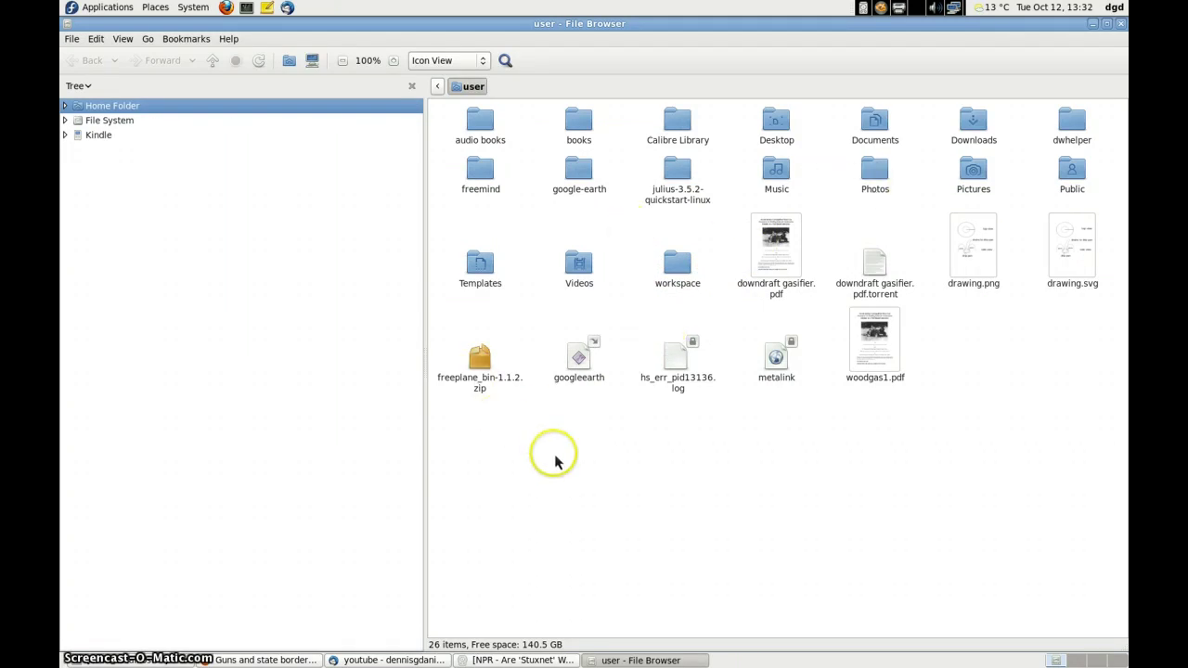
Close the Economist article and SourceForge download pages in Firefox and read the Getting Freeplane instructions on the Freeplane wiki
key("alt+Tab")
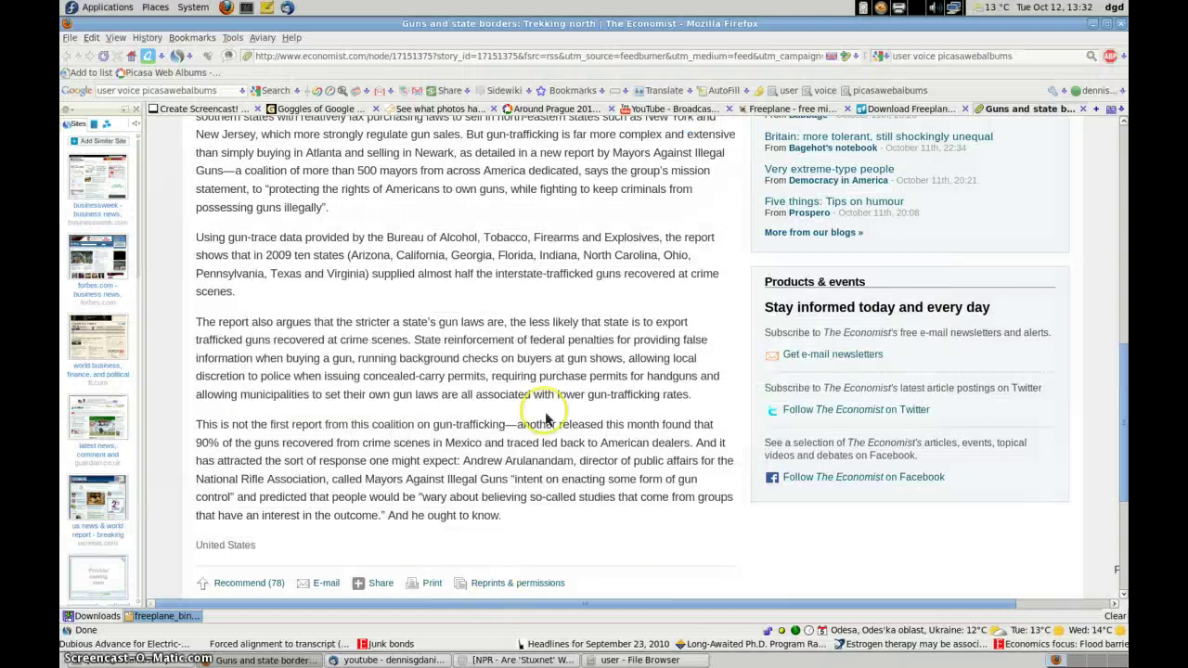
key("ctrl+w")
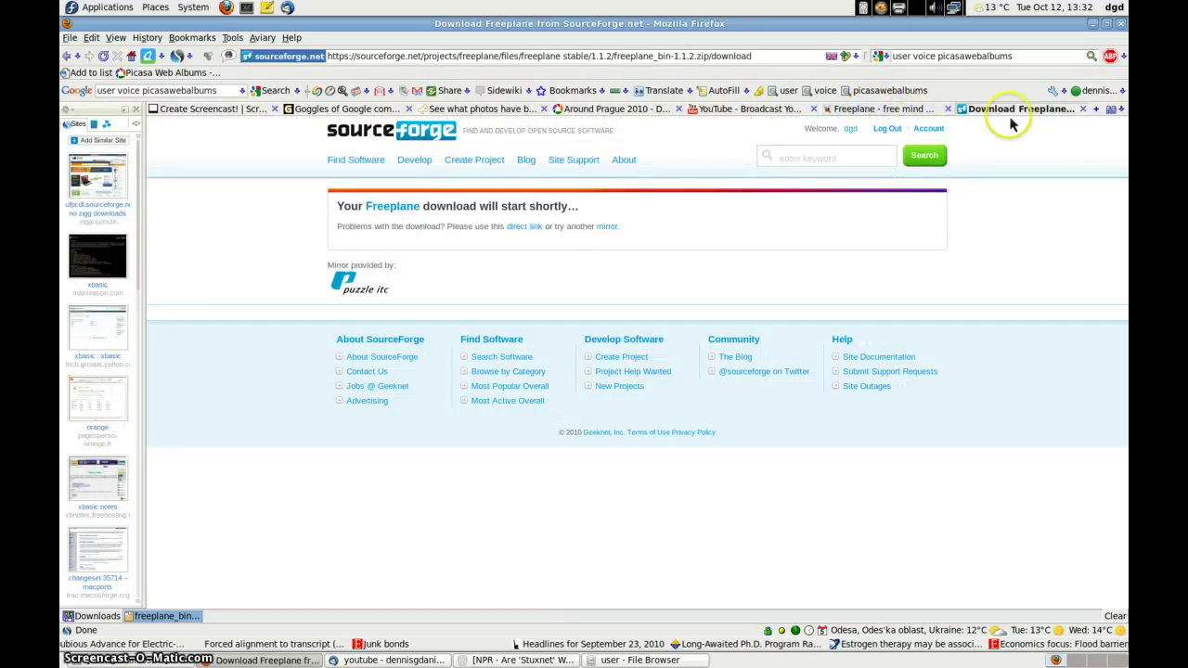
left_click(1082, 109)
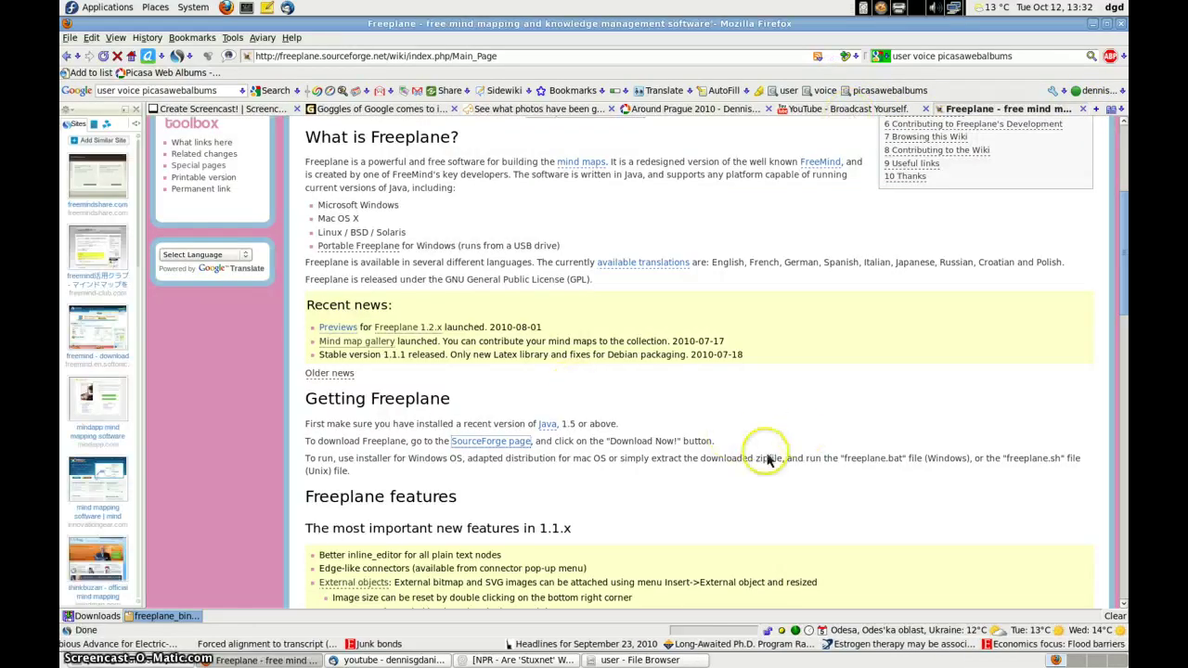
scroll(399, 502, "down", 2)
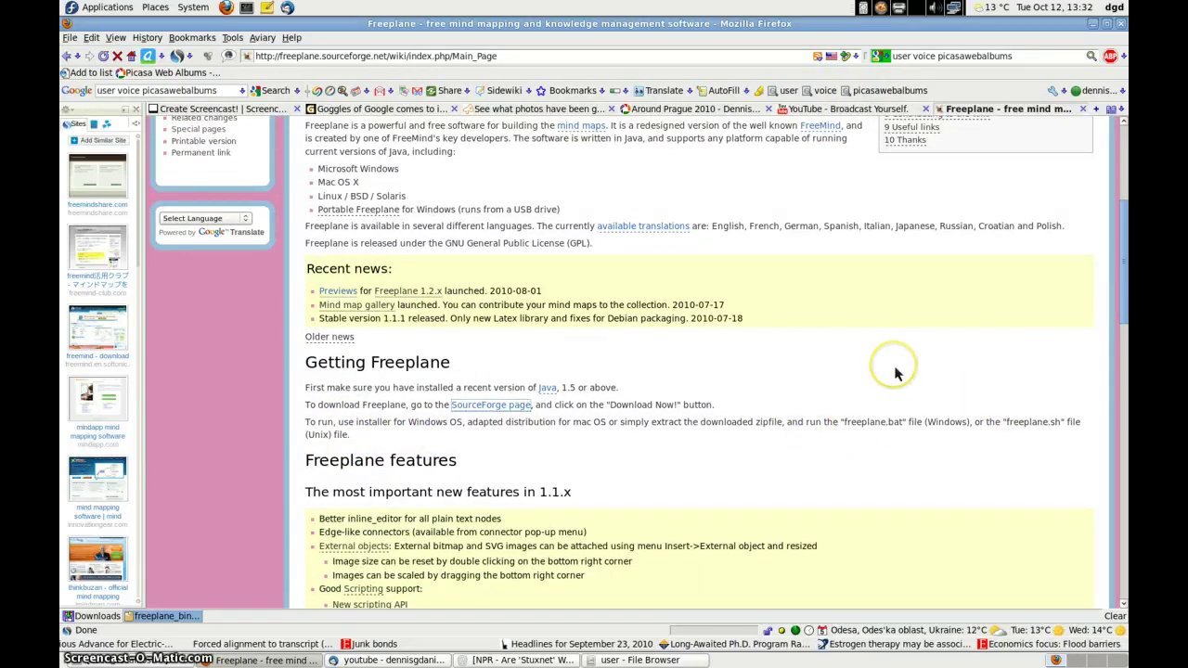
Extract freeplane_bin-1.1.2.zip in the home folder using the file browser and open the extracted freeplane-1.1.2 folder
key("alt+Tab")
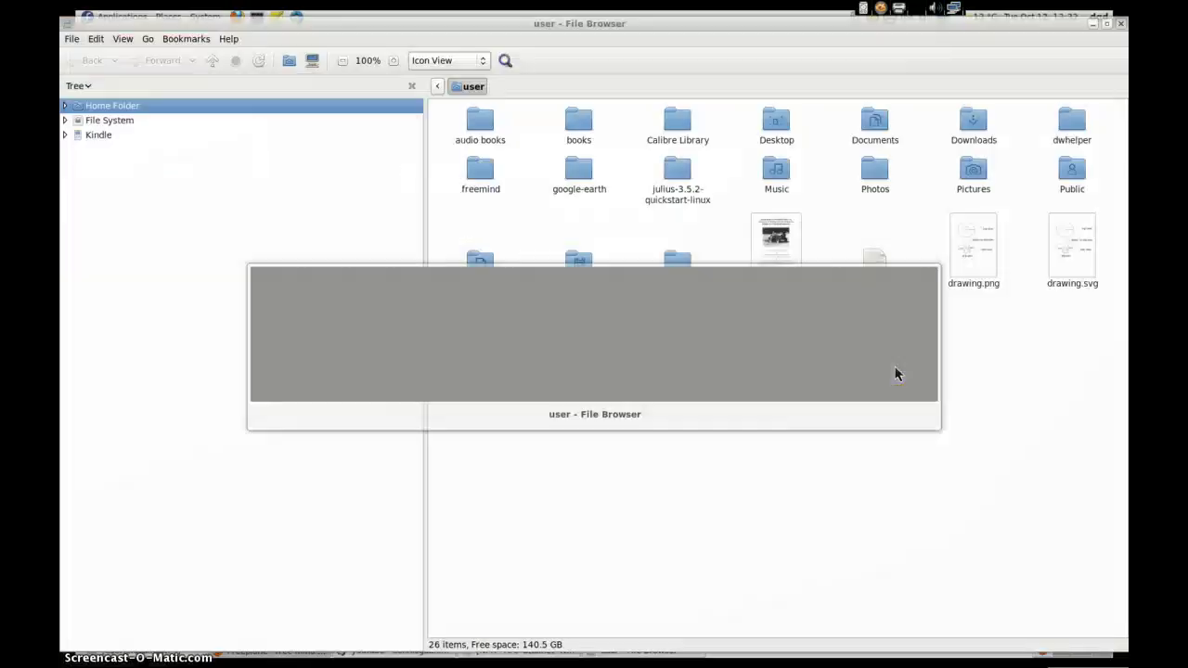
left_click(538, 432)
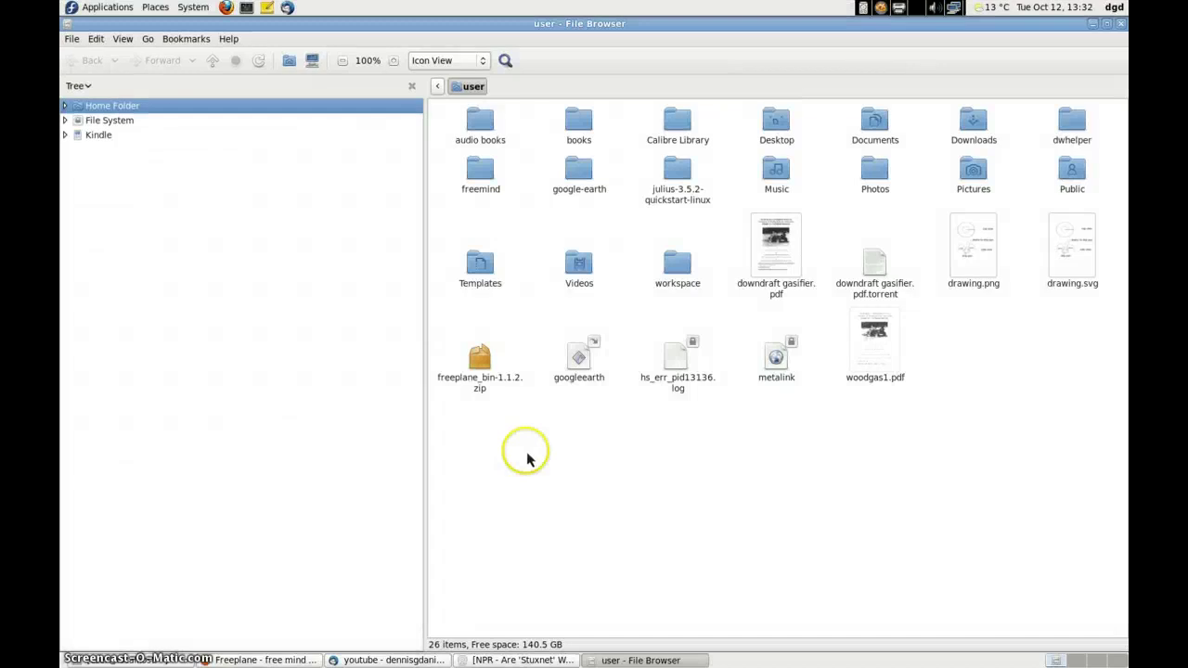
right_click(482, 374)
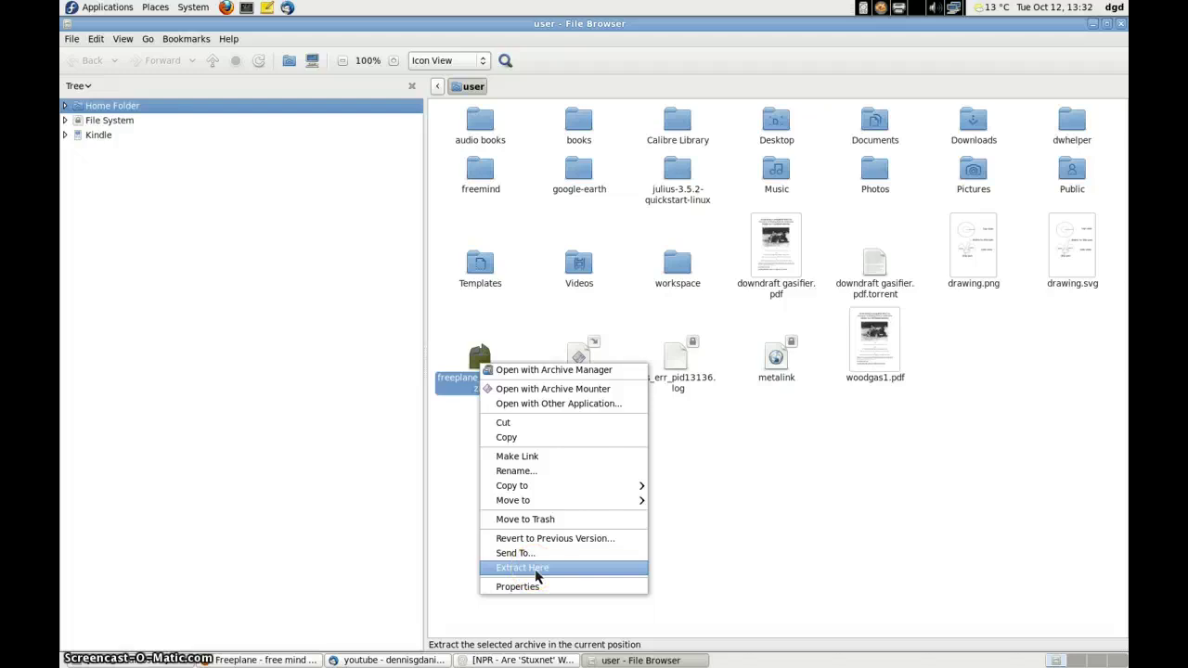
left_click(536, 577)
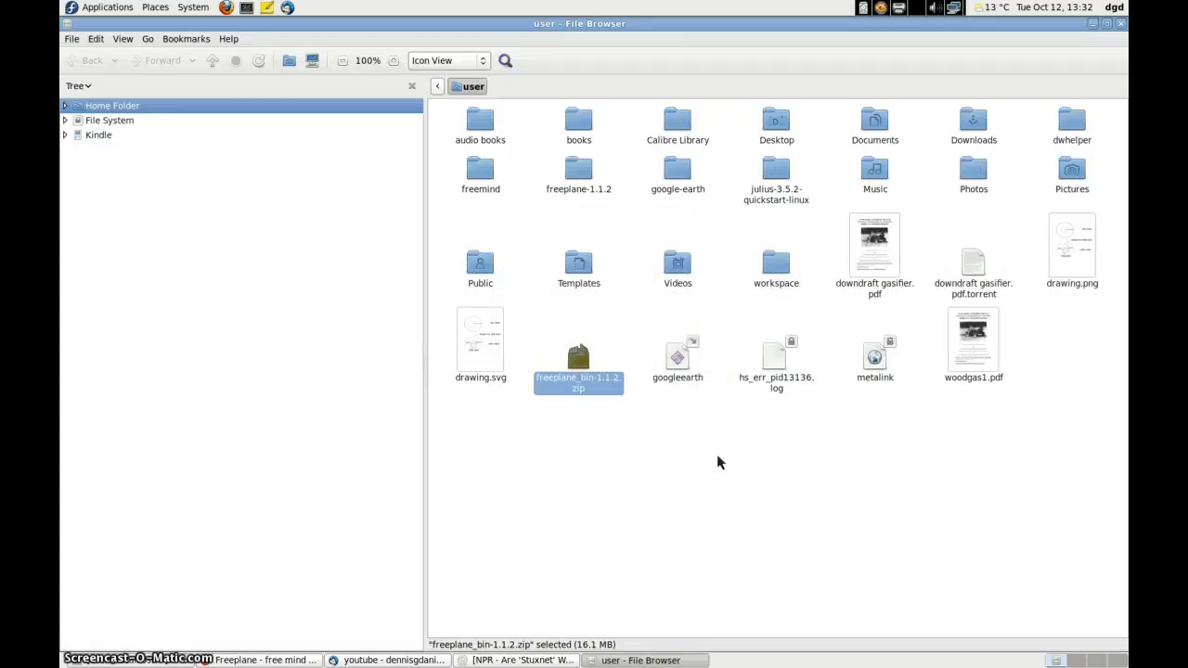
left_click(579, 170)
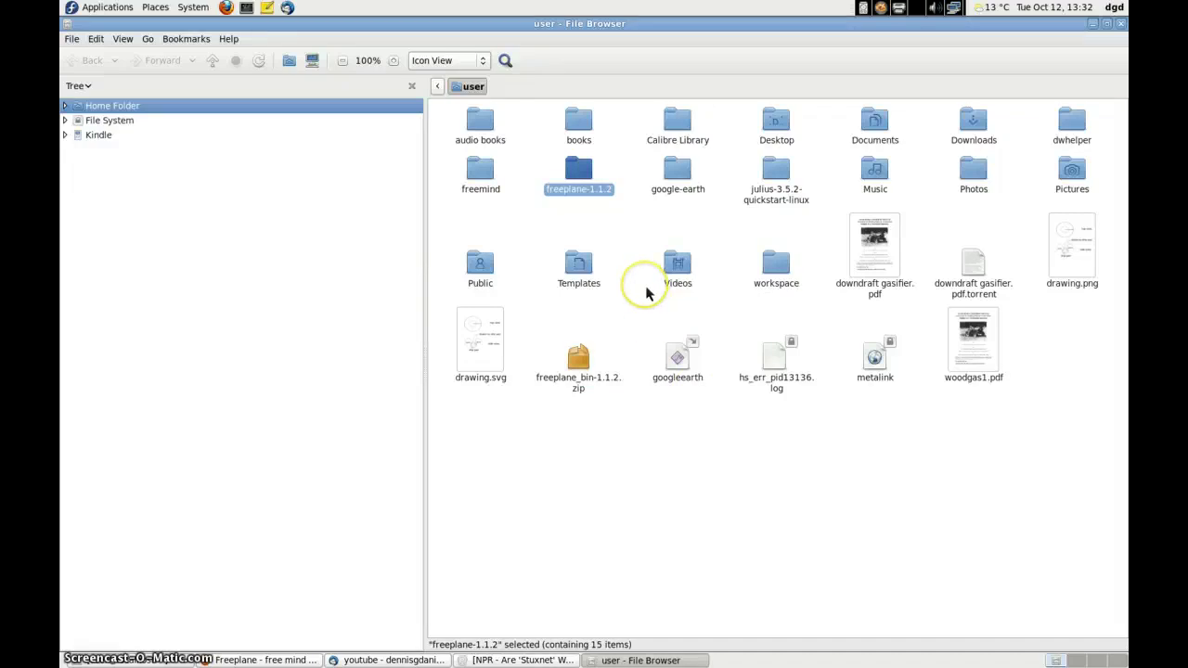
key("Return")
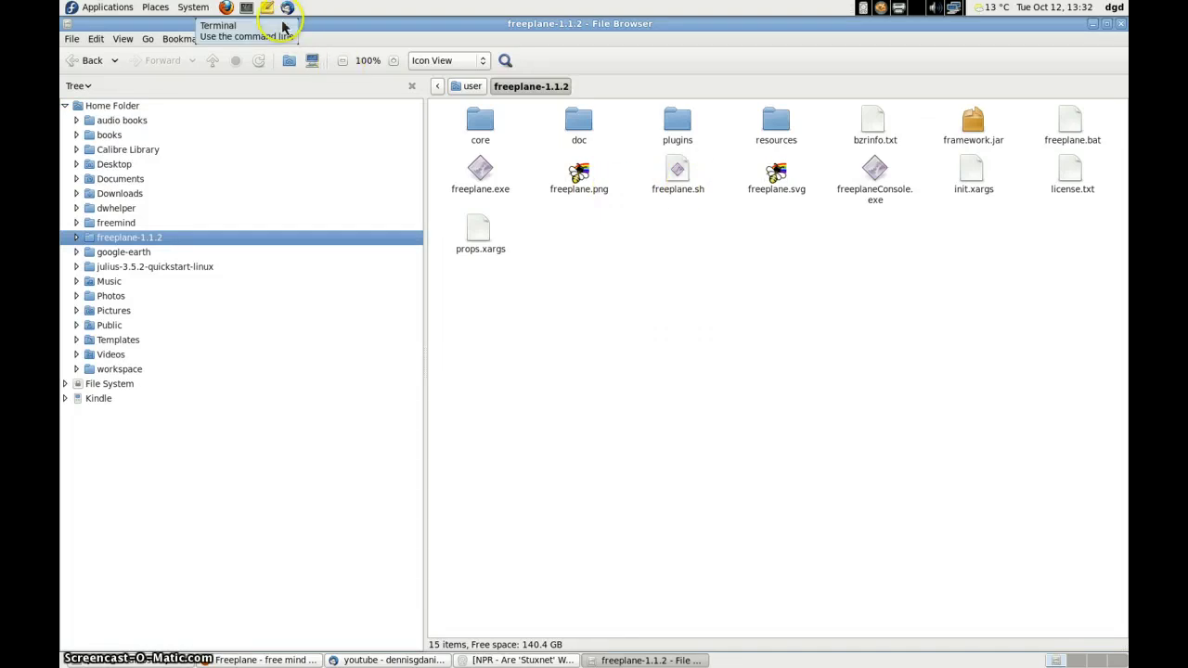
Open a terminal and list the contents of the home directory
left_click(247, 8)
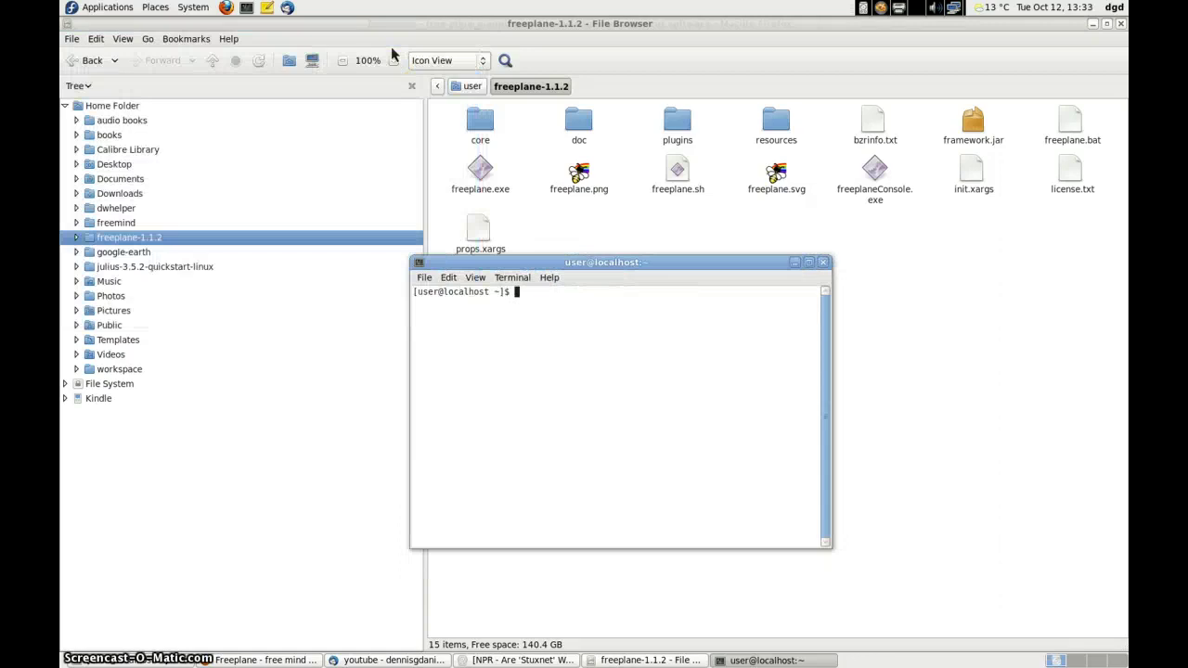
type("ls")
key("Return")
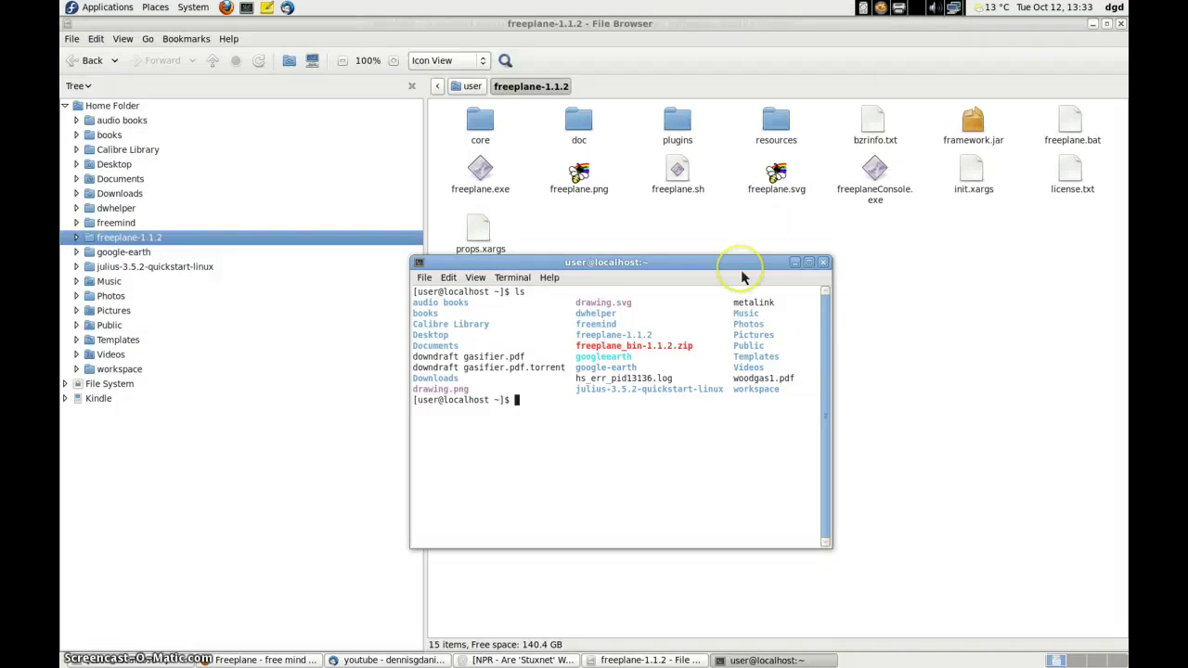
Change into the freeplane-1.1.2 directory in the terminal and list its files
type("cd ")
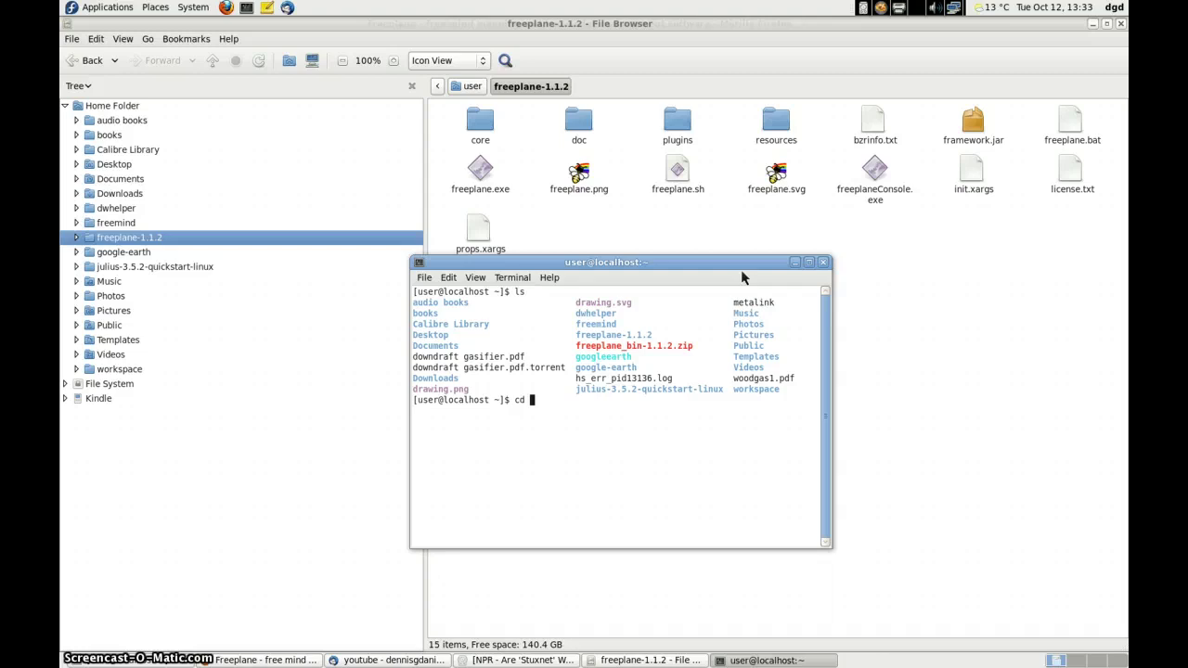
type("free")
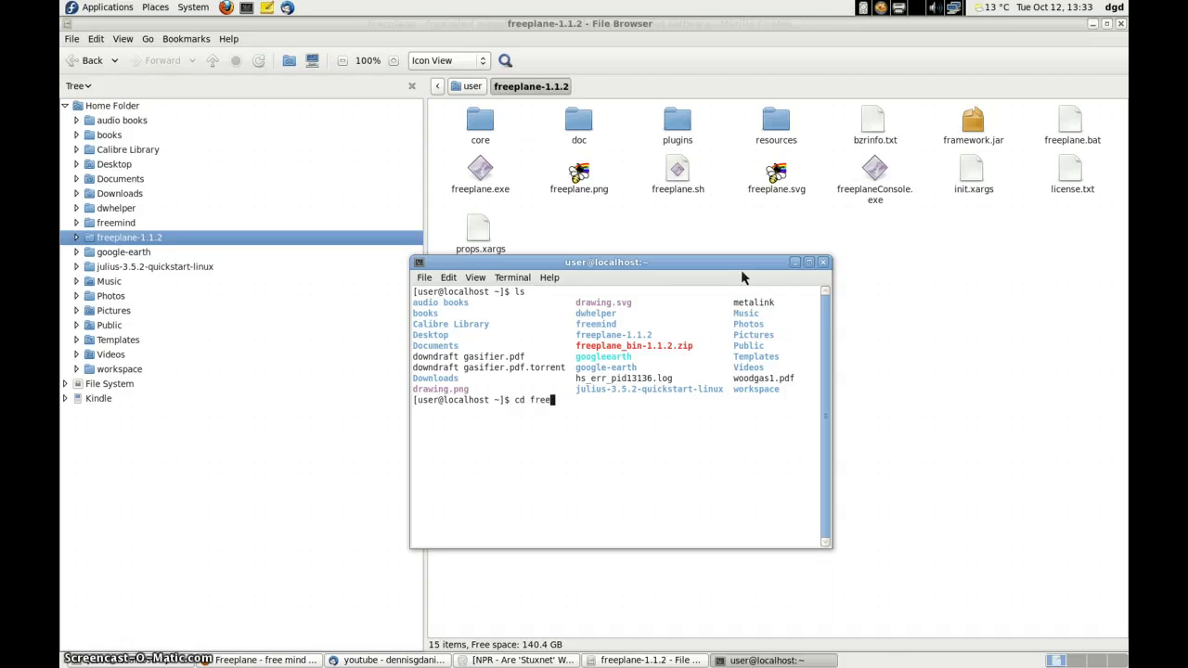
type("pl")
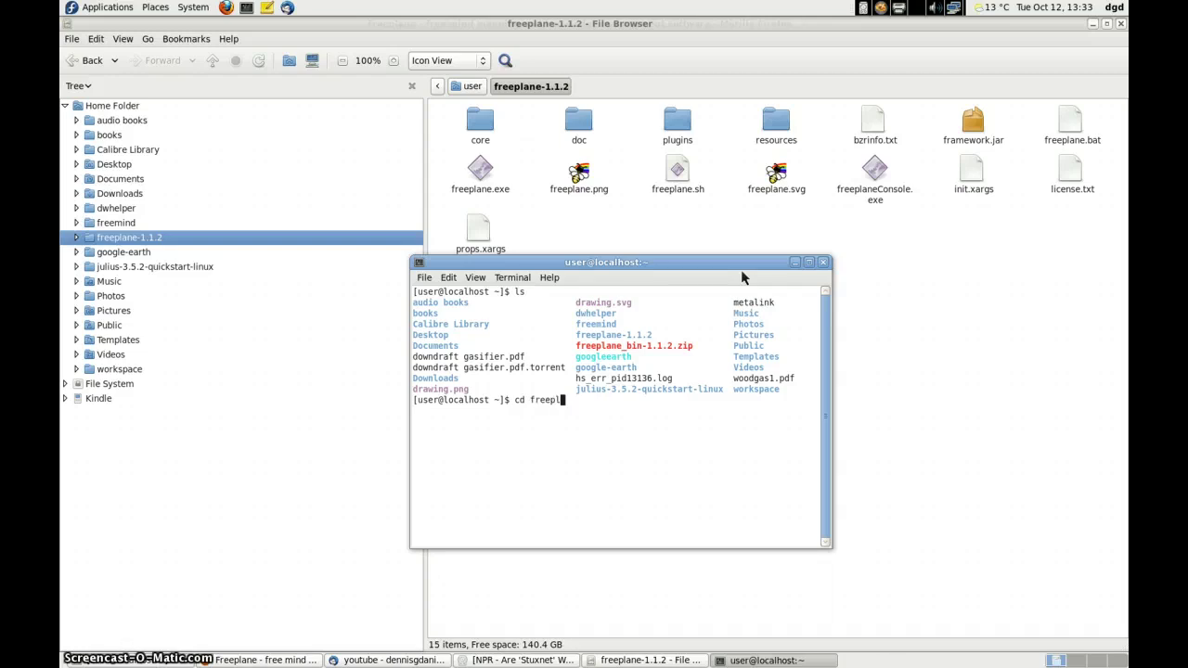
type("ane")
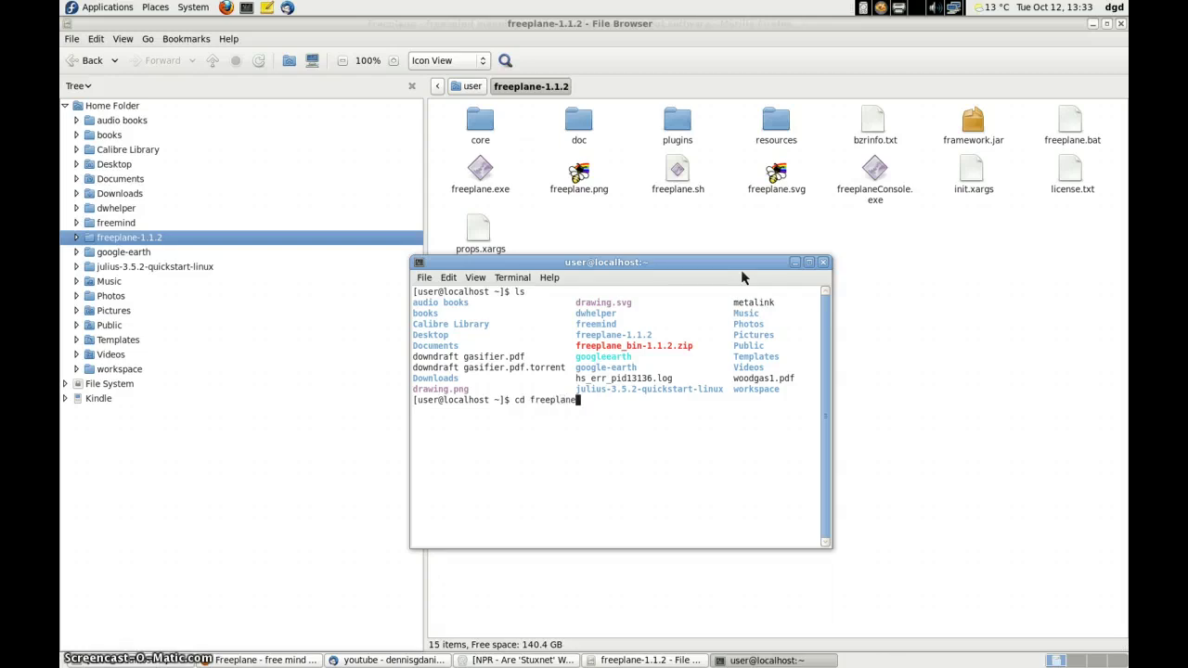
type("-")
key("Tab")
key("Return")
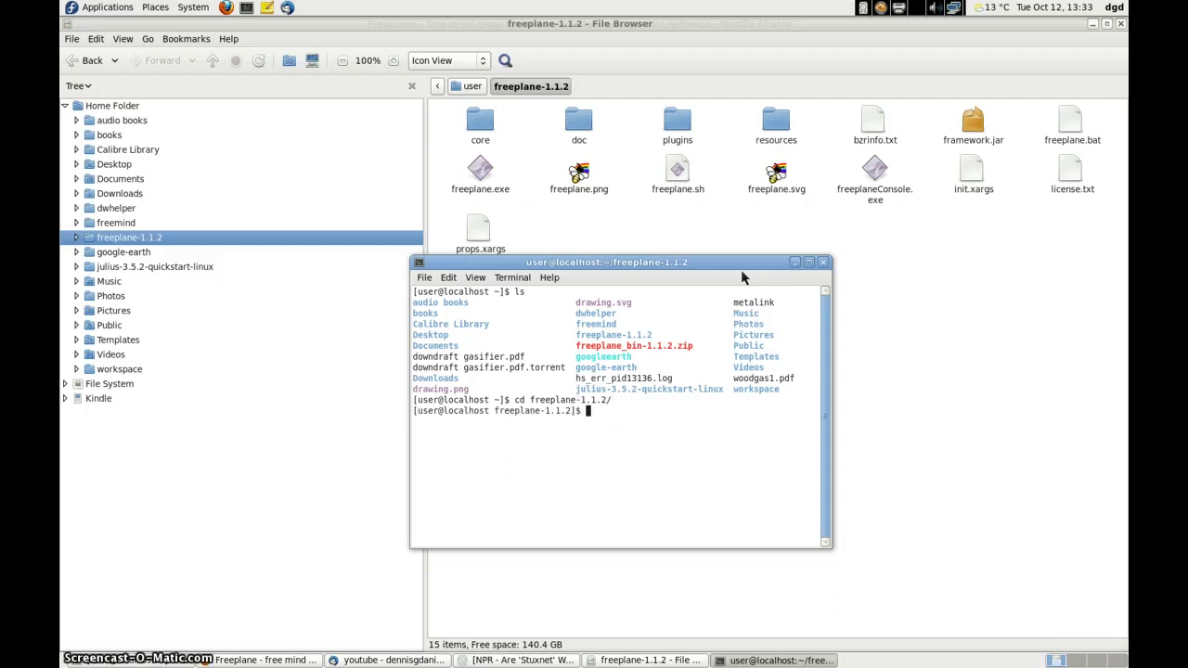
type("ls")
key("Return")
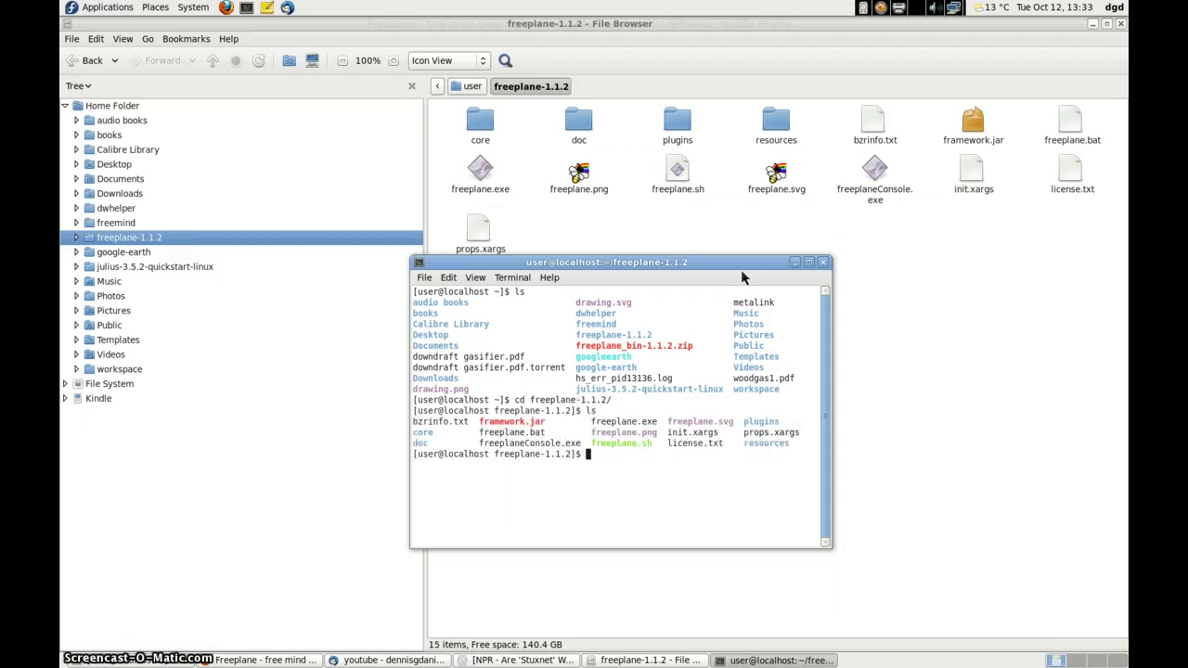
Switch back to the Freeplane wiki in Firefox and check which file runs the program on Unix
key("alt+Tab")
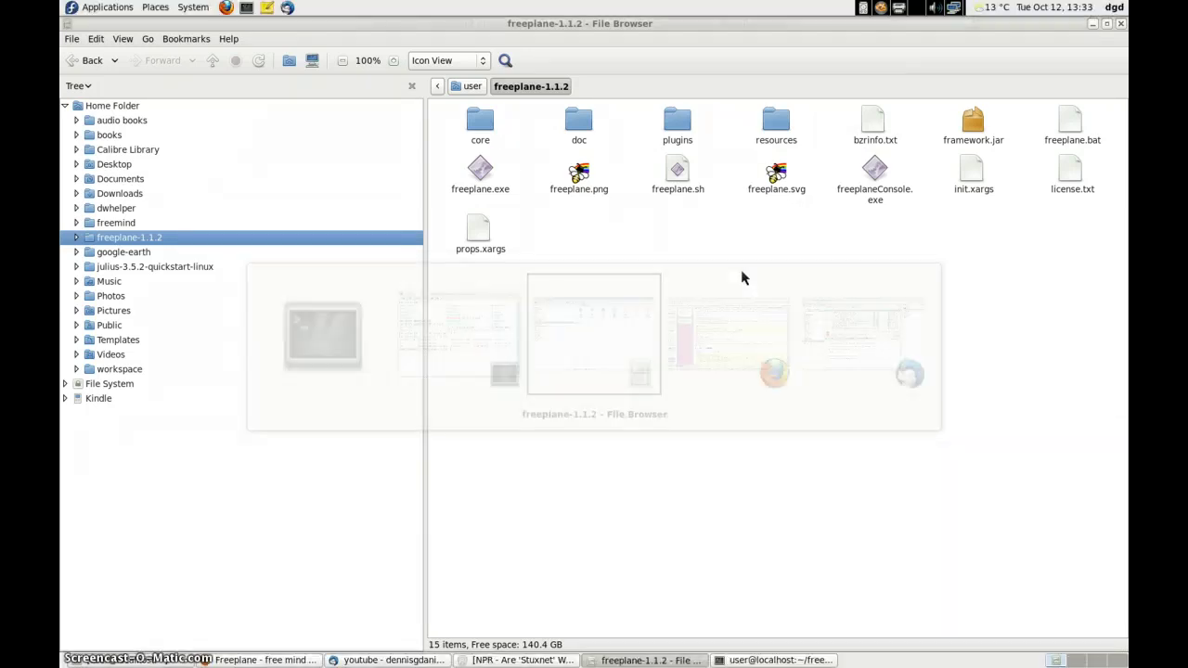
key("alt+Tab")
key("alt+Tab")
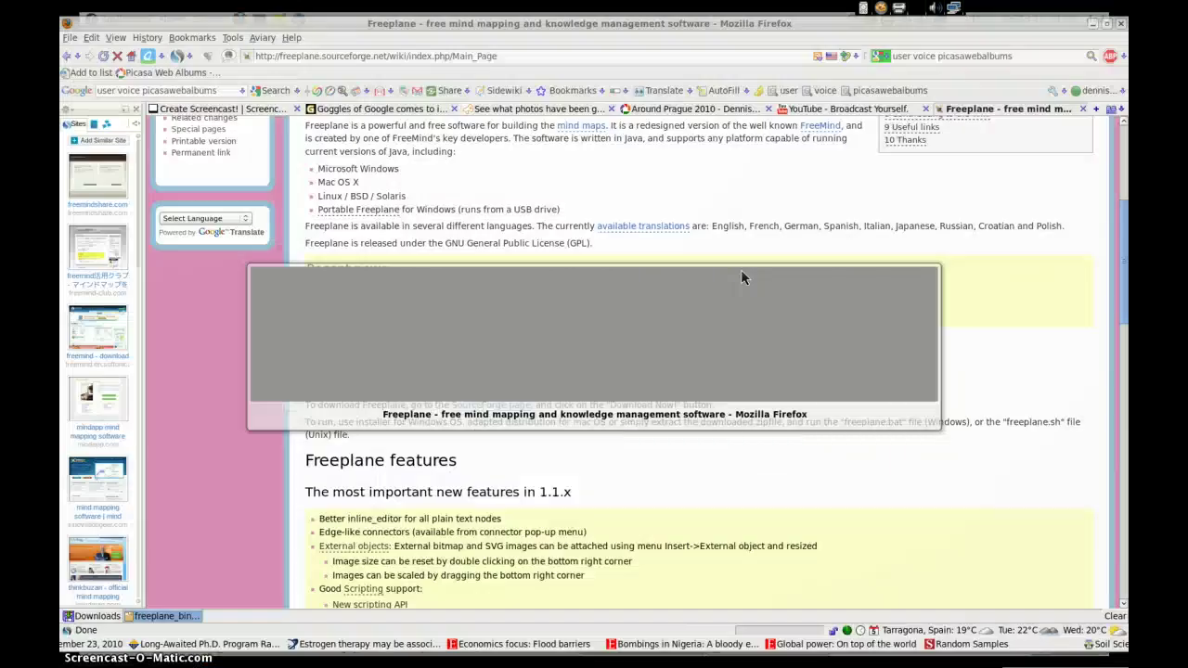
left_click(1009, 447)
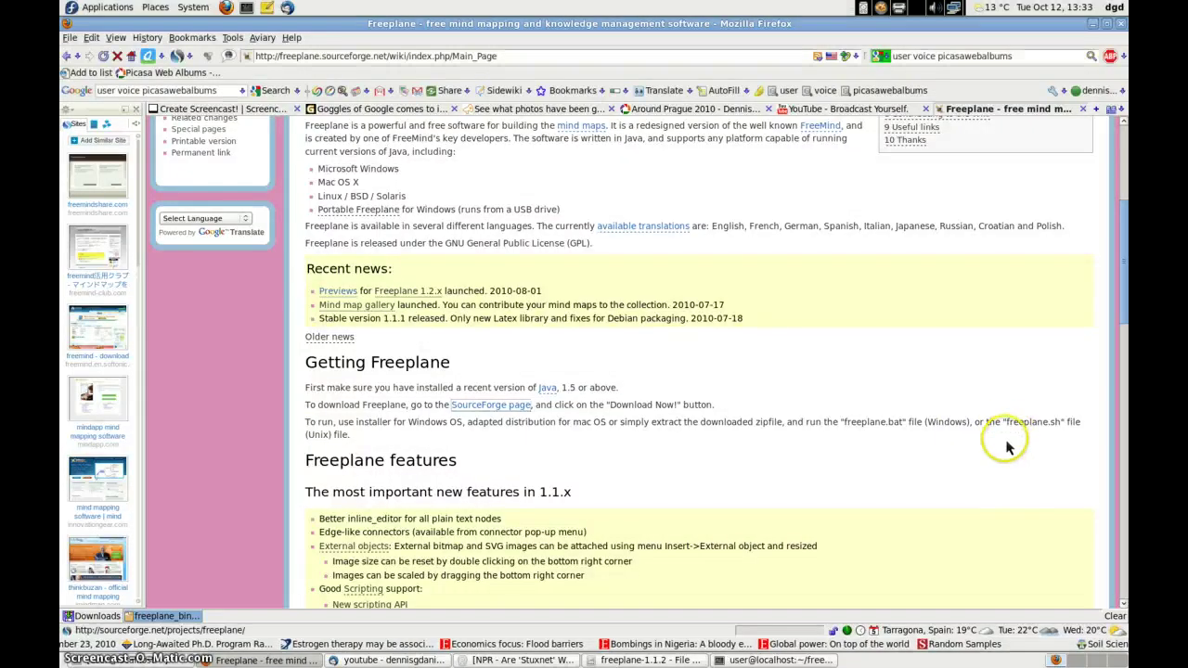
Switch to the terminal and try to run freeplane.sh by its bare file name from the freeplane-1.1.2 directory
key("shift+Tab")
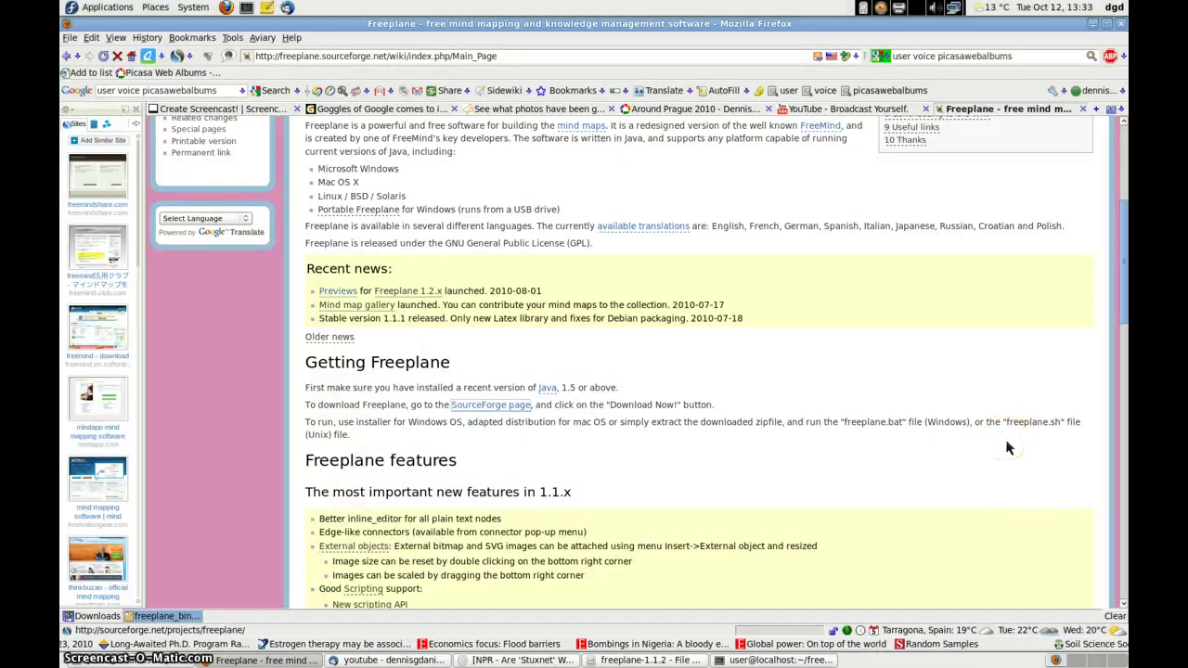
left_click(997, 450)
key("alt+Tab")
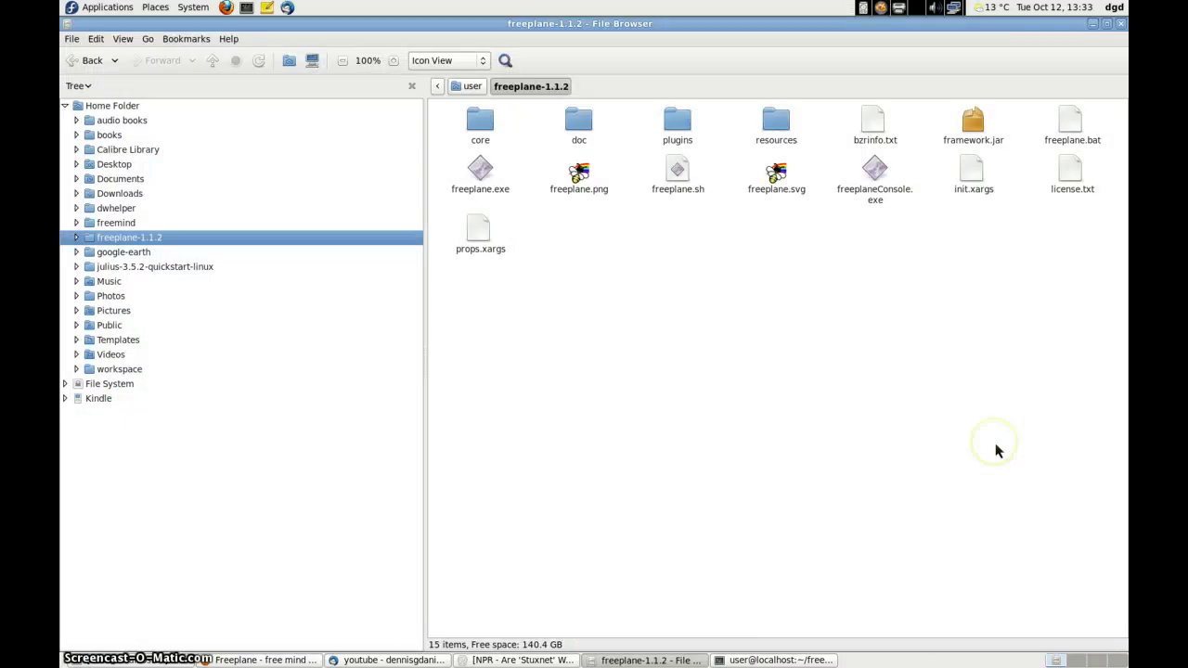
key("alt+Tab")
key("alt+Tab")
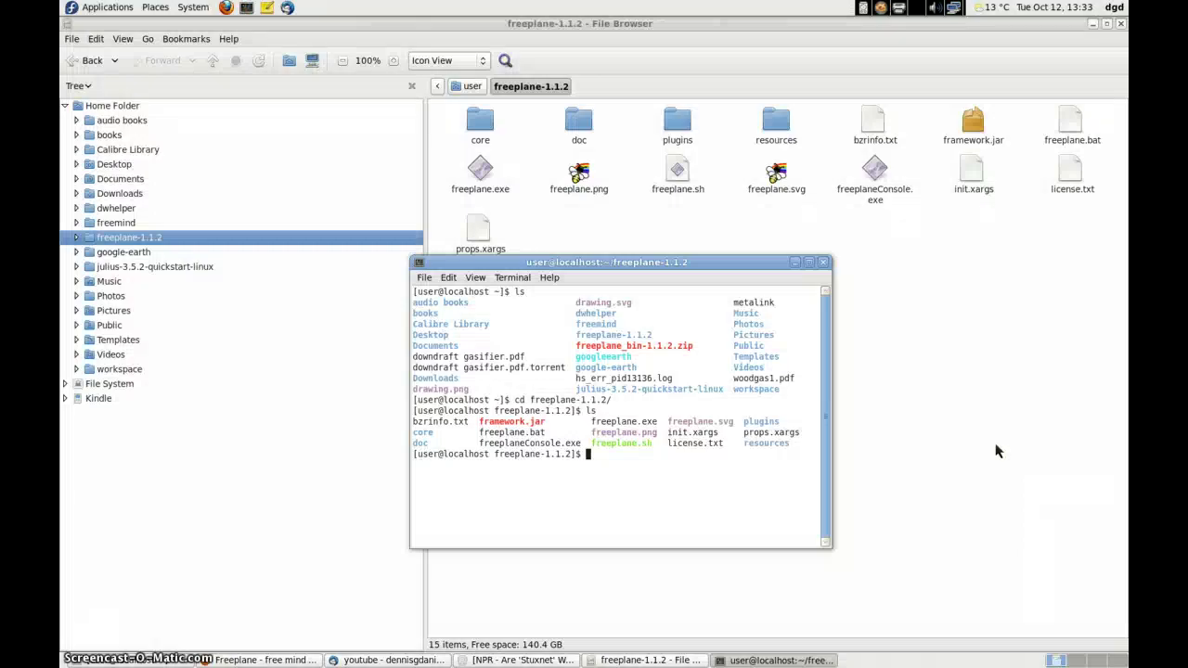
type("freepl")
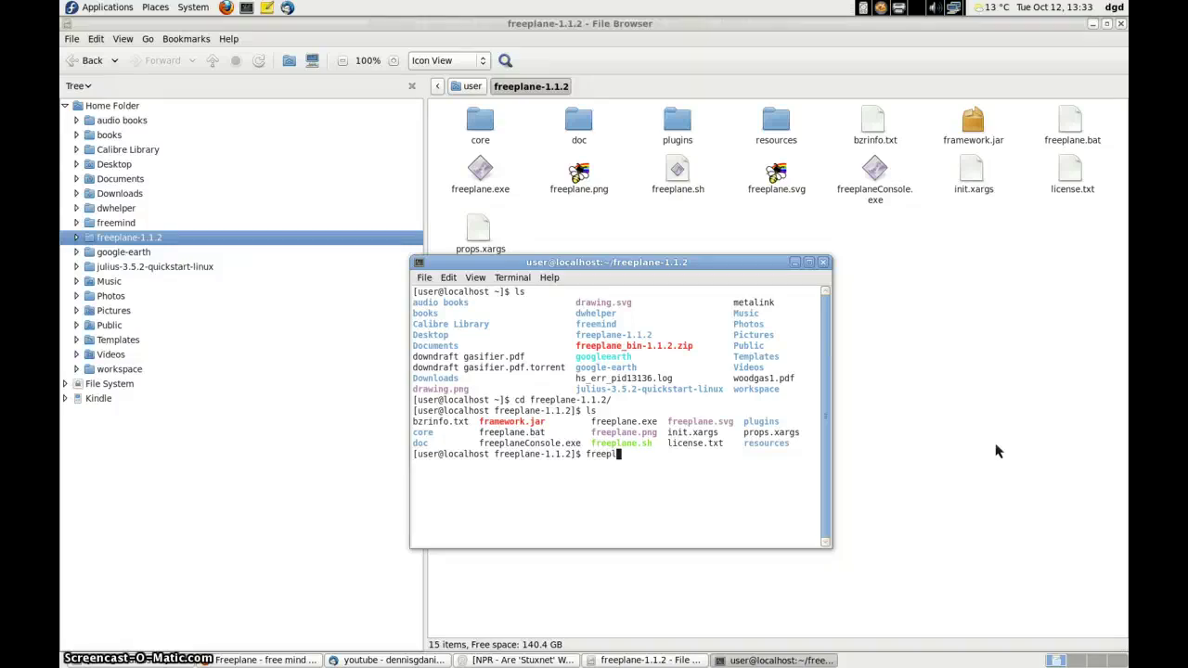
type("ane")
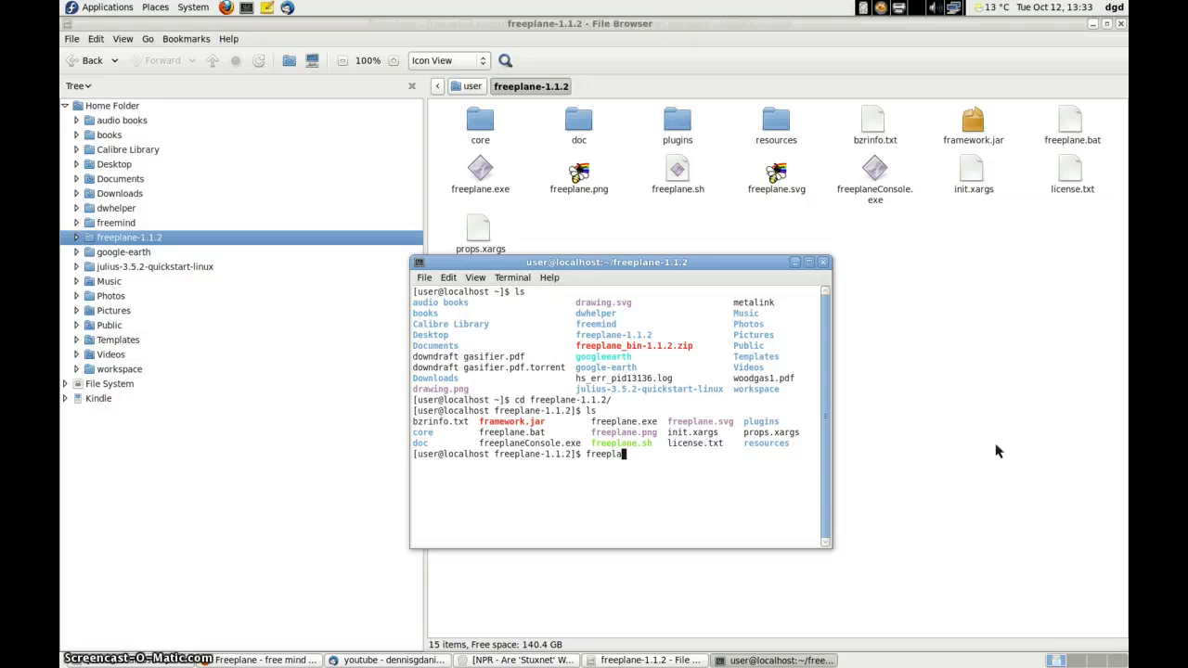
type(".sh")
key("Return")
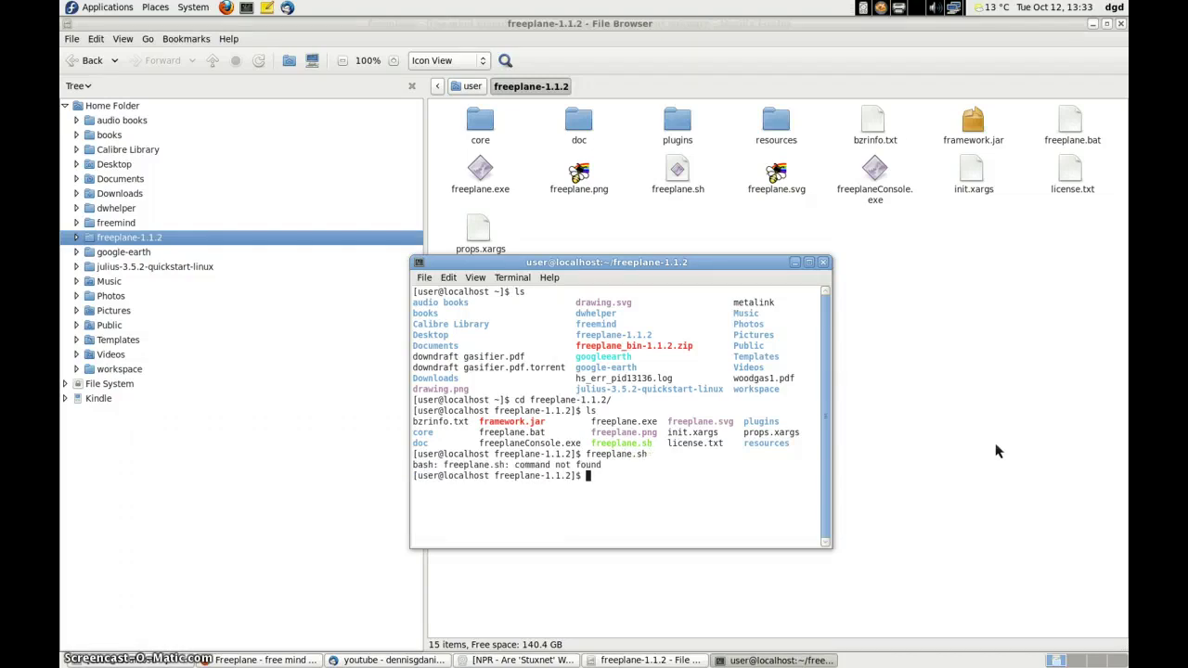
Try to launch the script in the terminal with the command "/.sh freeplane.sh"
type(".sho")
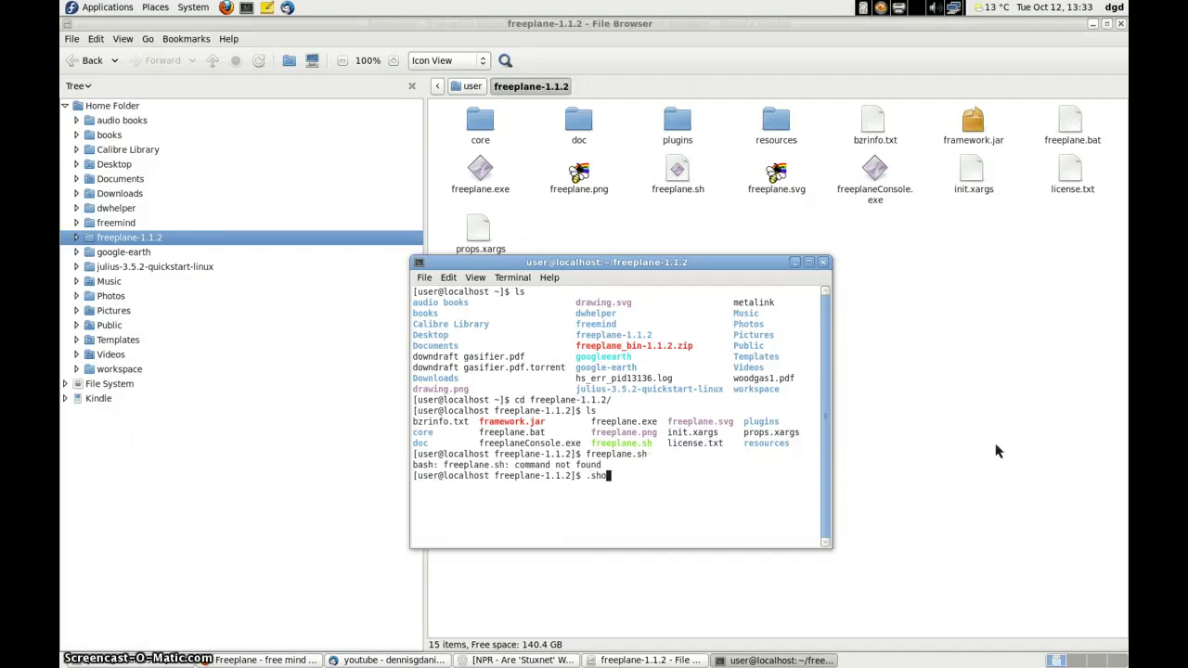
key("BackSpace")
key("BackSpace")
key("BackSpace")
type("./")
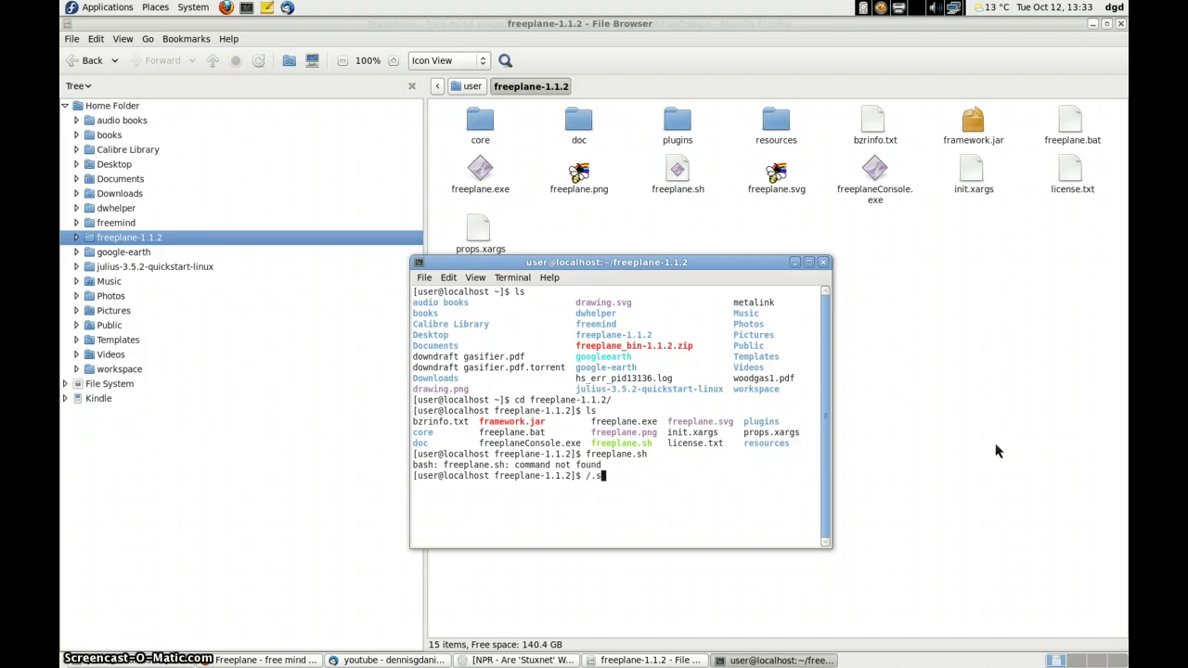
type("h")
type(" freeplane")
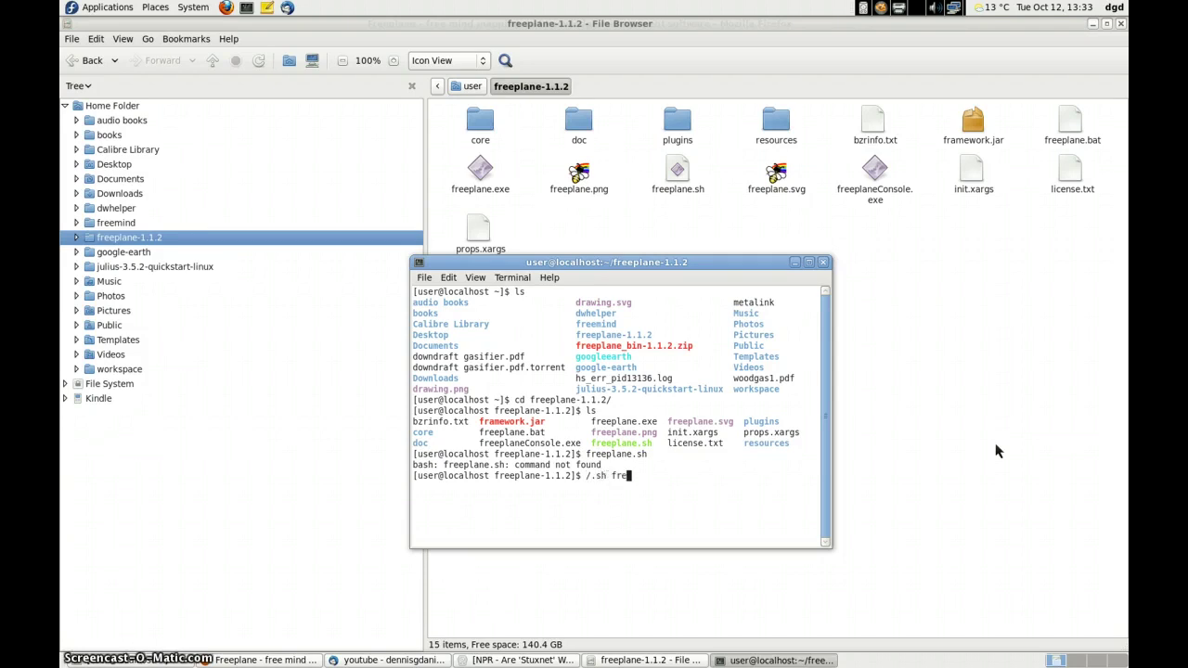
type(".sh")
key("Return")
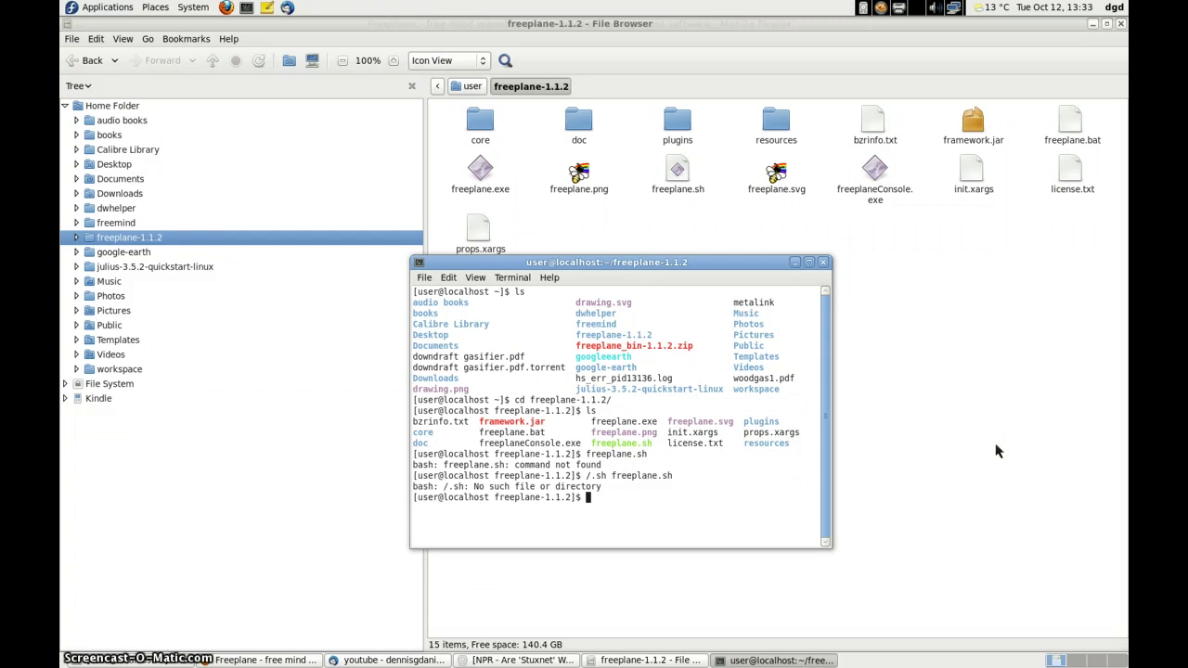
Search the directory's shell scripts for the word history with "grep history *.sh"
type("grp")
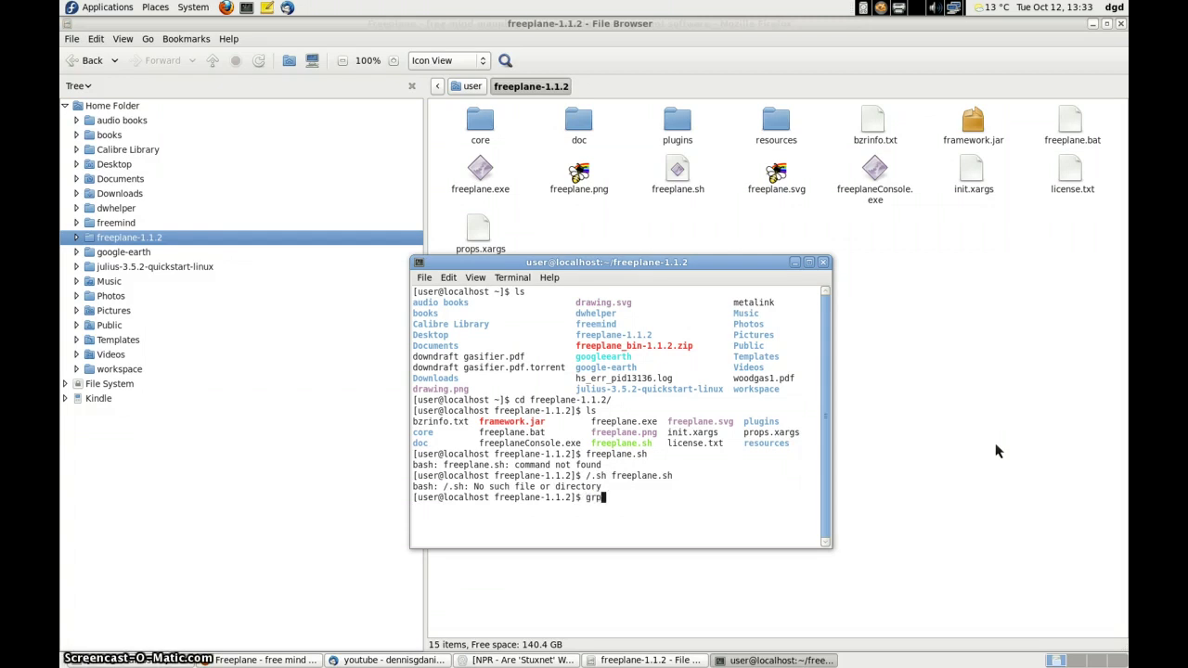
key("BackSpace")
type("ep hist")
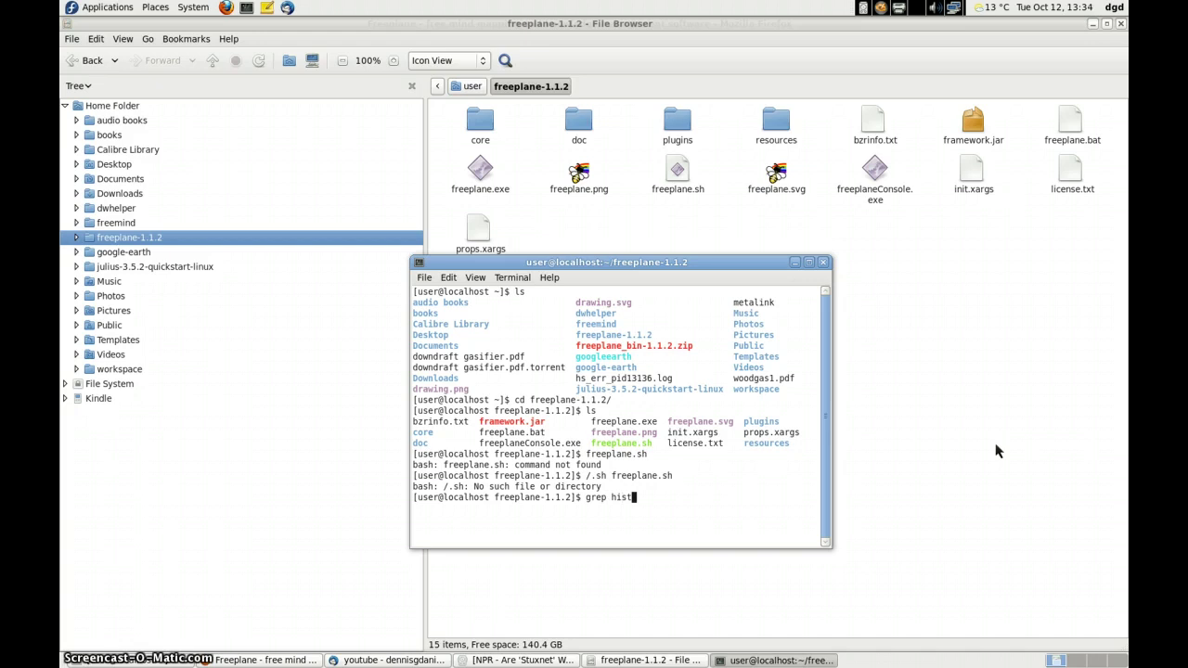
type("ory ")
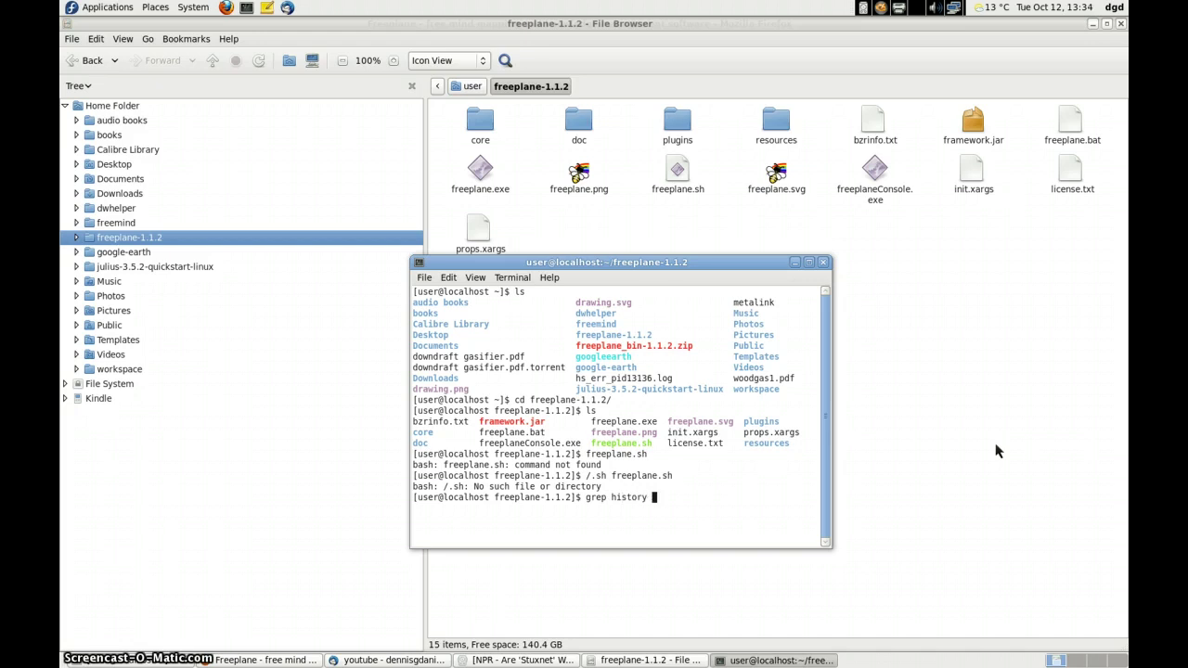
type("*.sh")
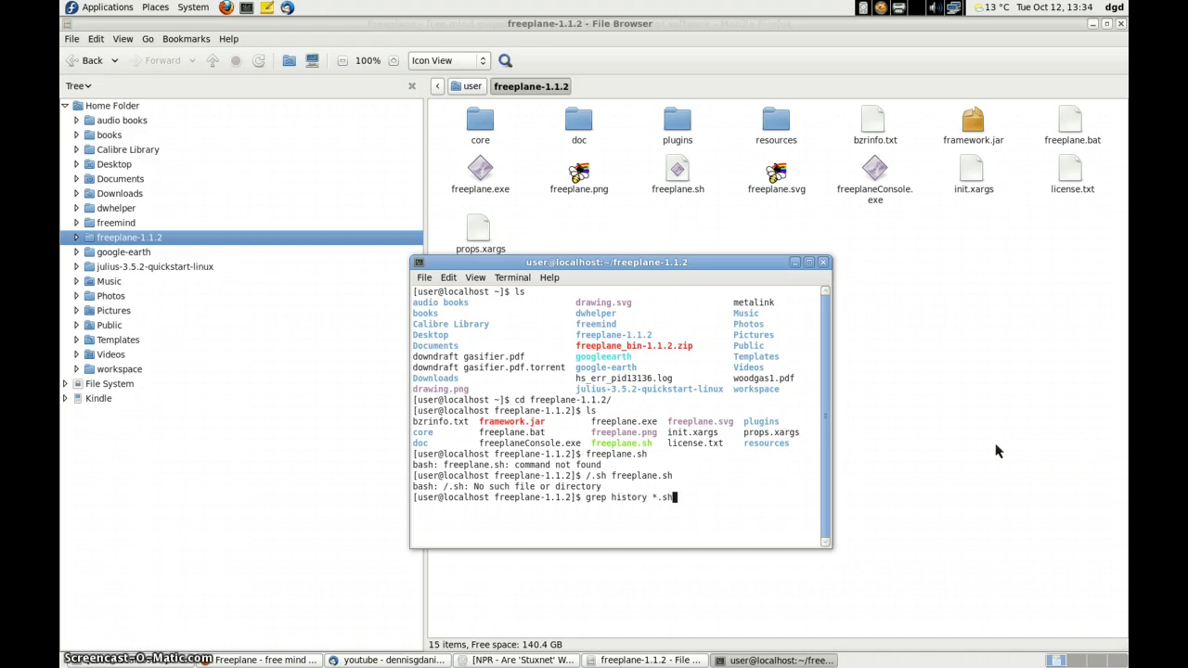
key("Return")
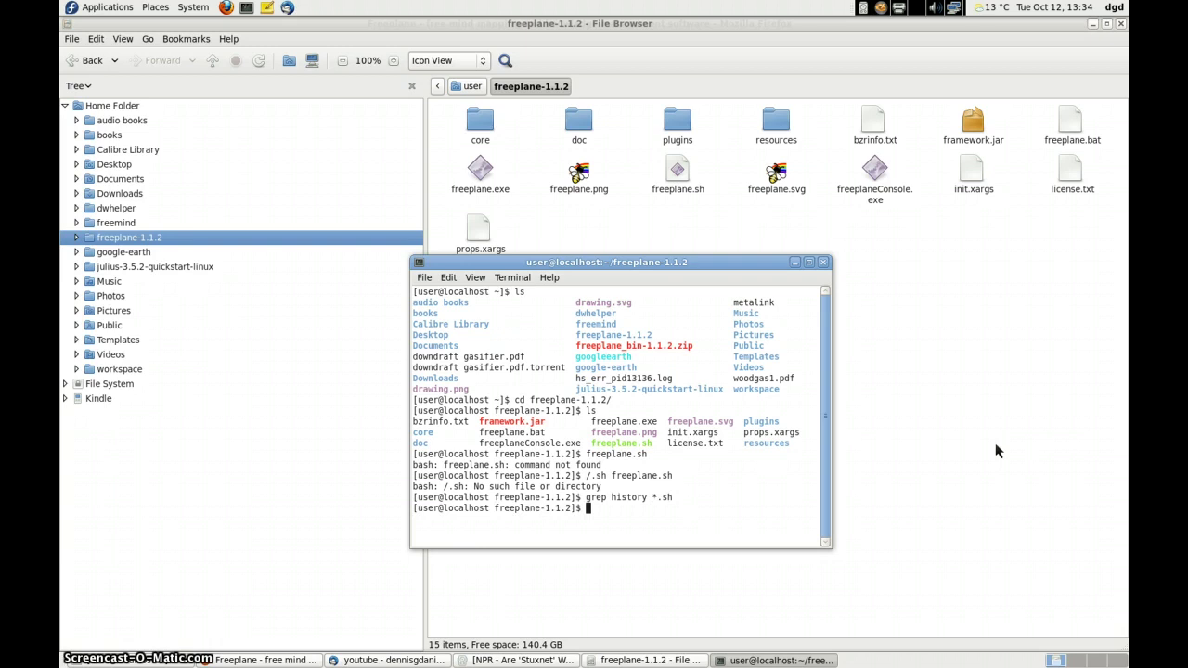
Try to filter the command history for shell scripts with "history grep *.sh"
type("history")
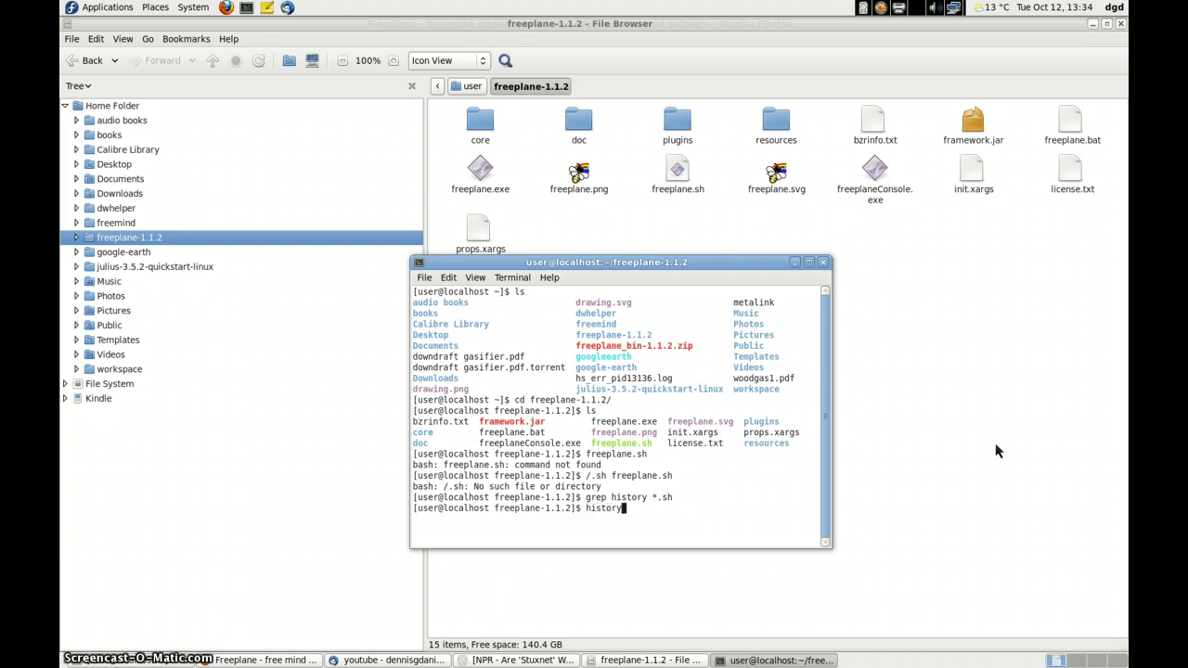
type(" grep ")
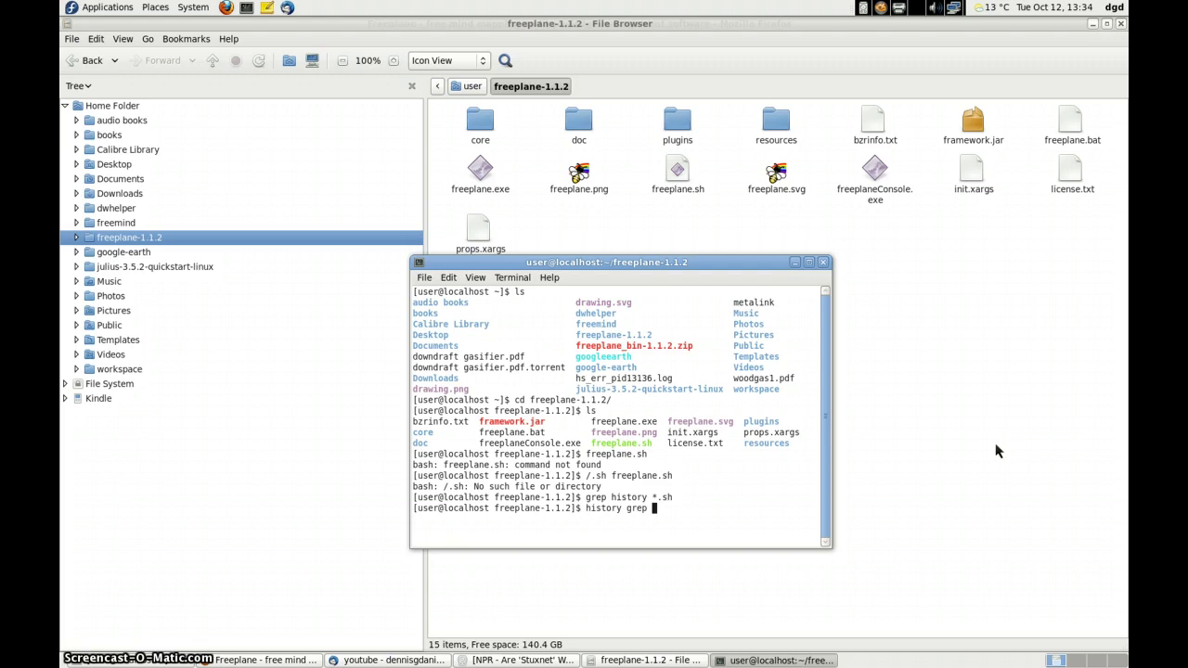
type("*.sh")
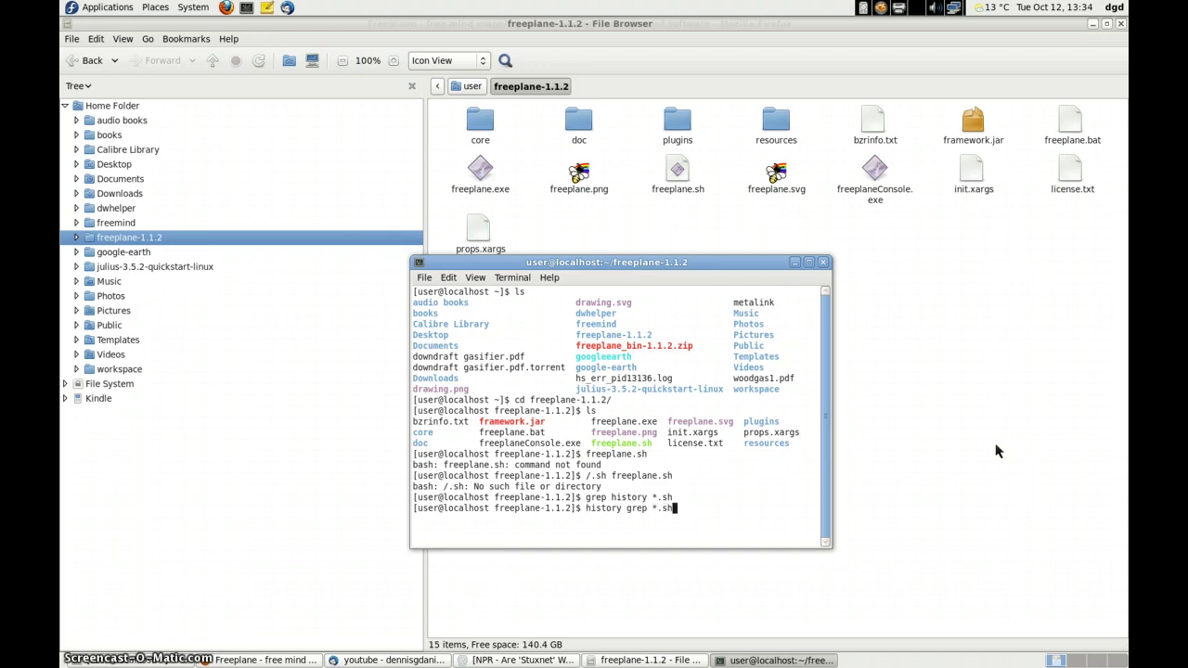
key("Return")
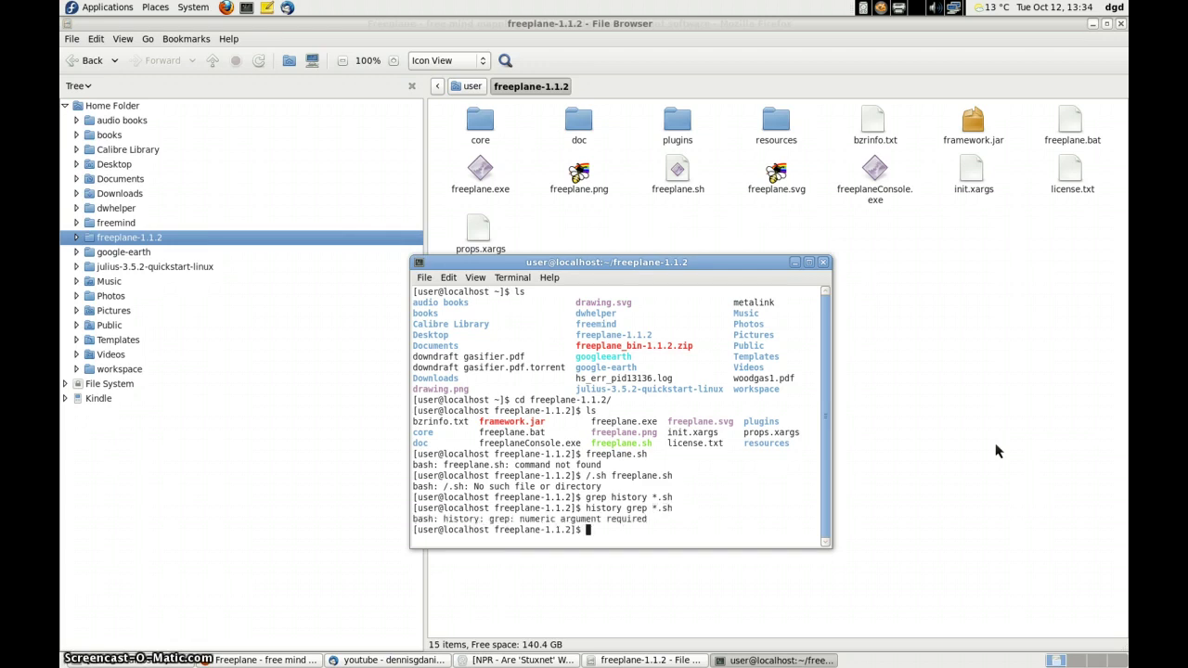
Change the search pattern of the previous history command to */.sh and run it again
key("Up")
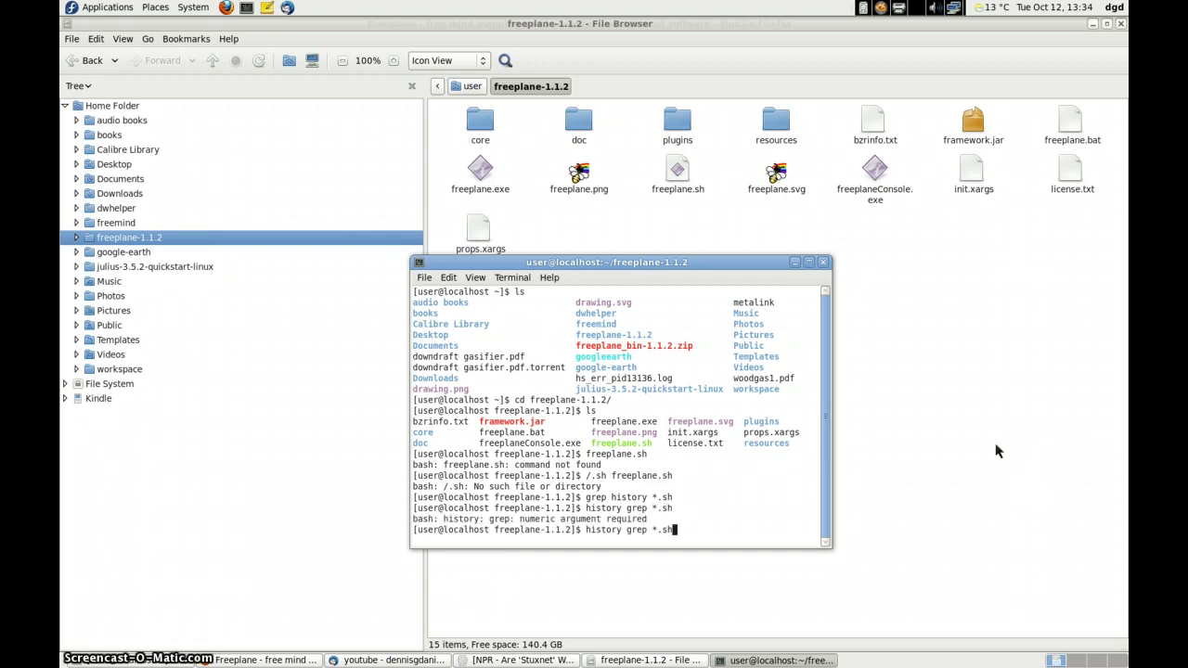
key("Left")
key("Left")
key("Left")
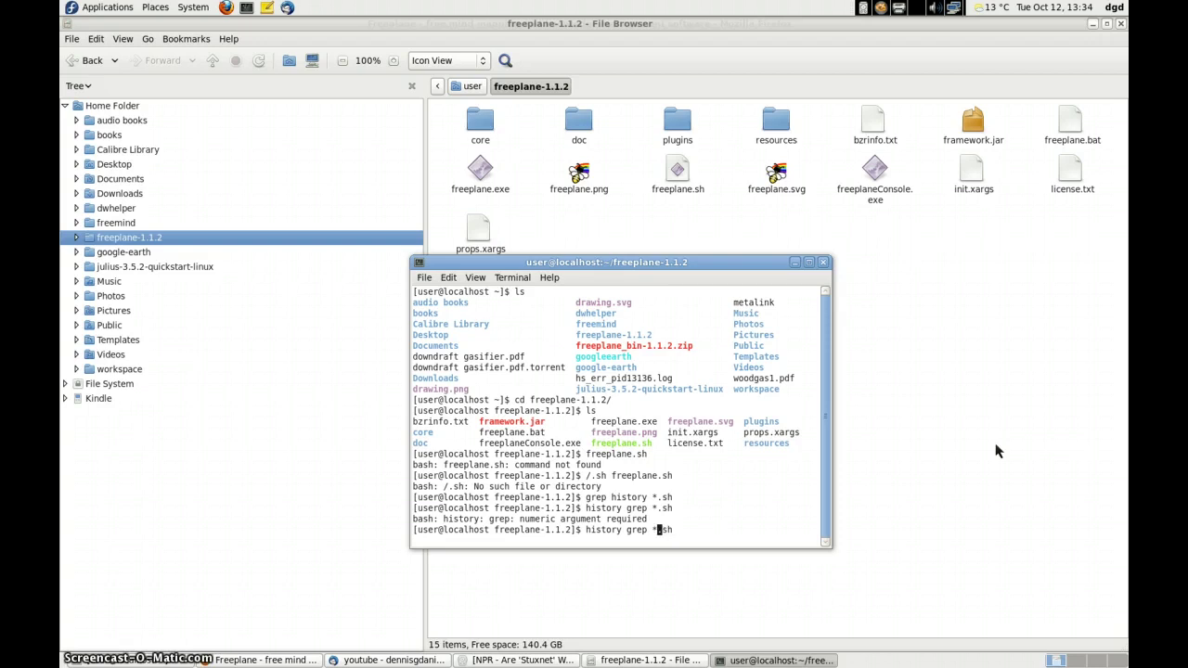
type("/")
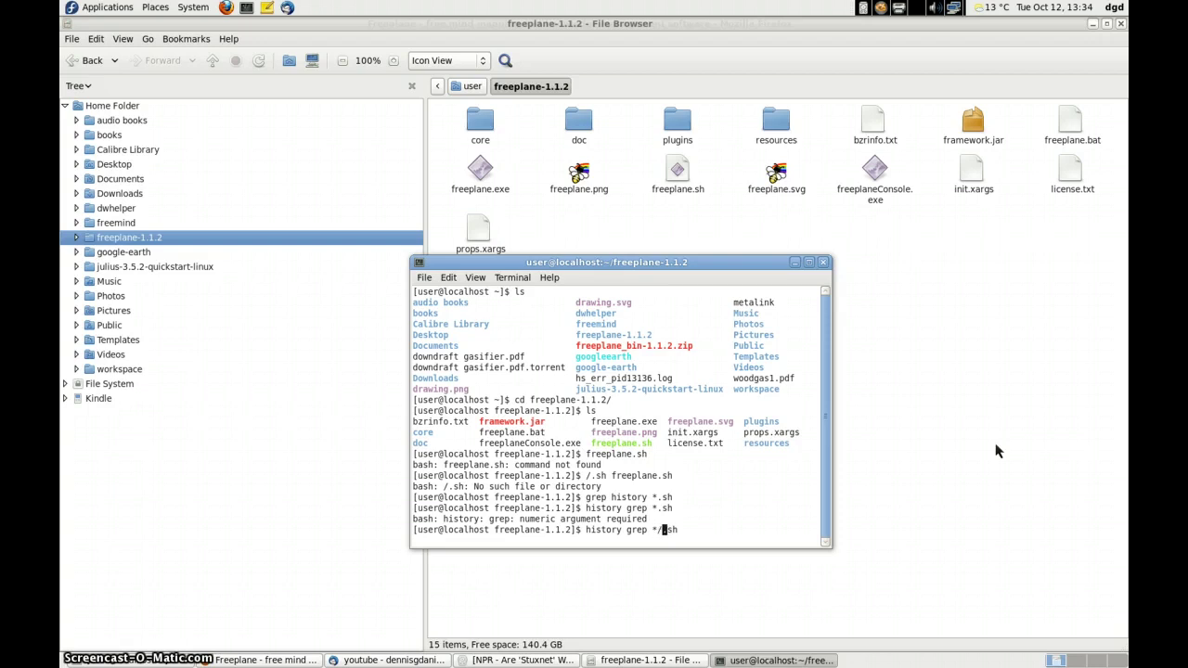
key("Return")
Add a pipe before grep in the recalled command and run "history |grep */.sh"
key("Up")
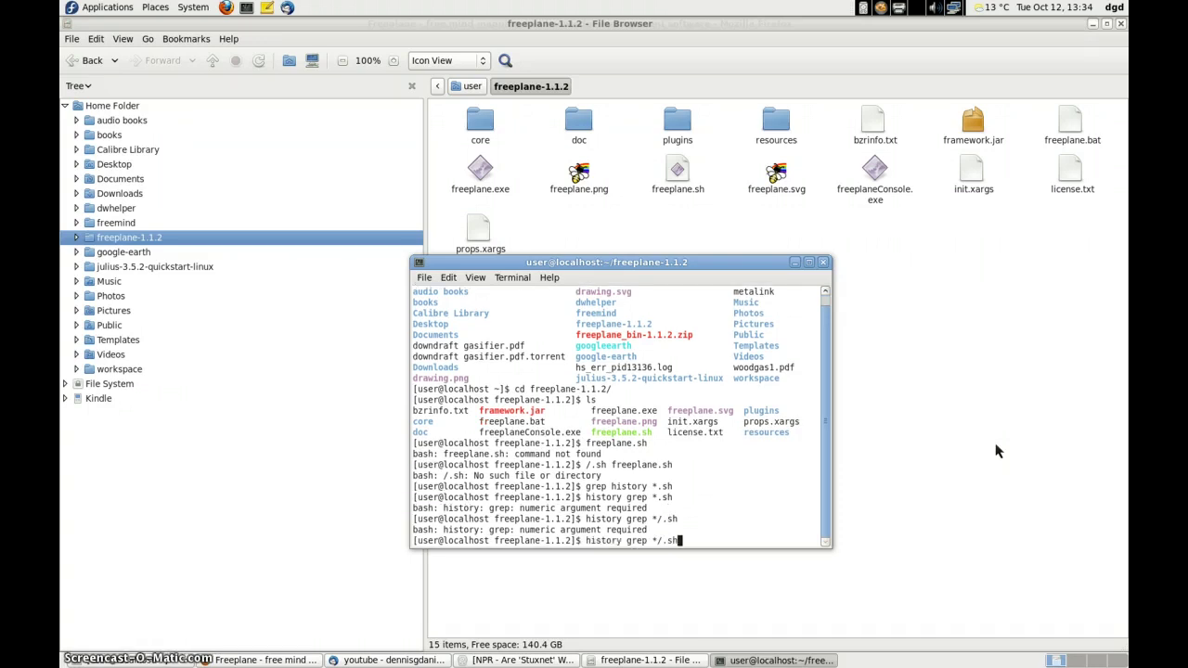
key("Left")
key("Left")
key("Left")
key("Left")
key("Left")
key("Left")
key("Left")
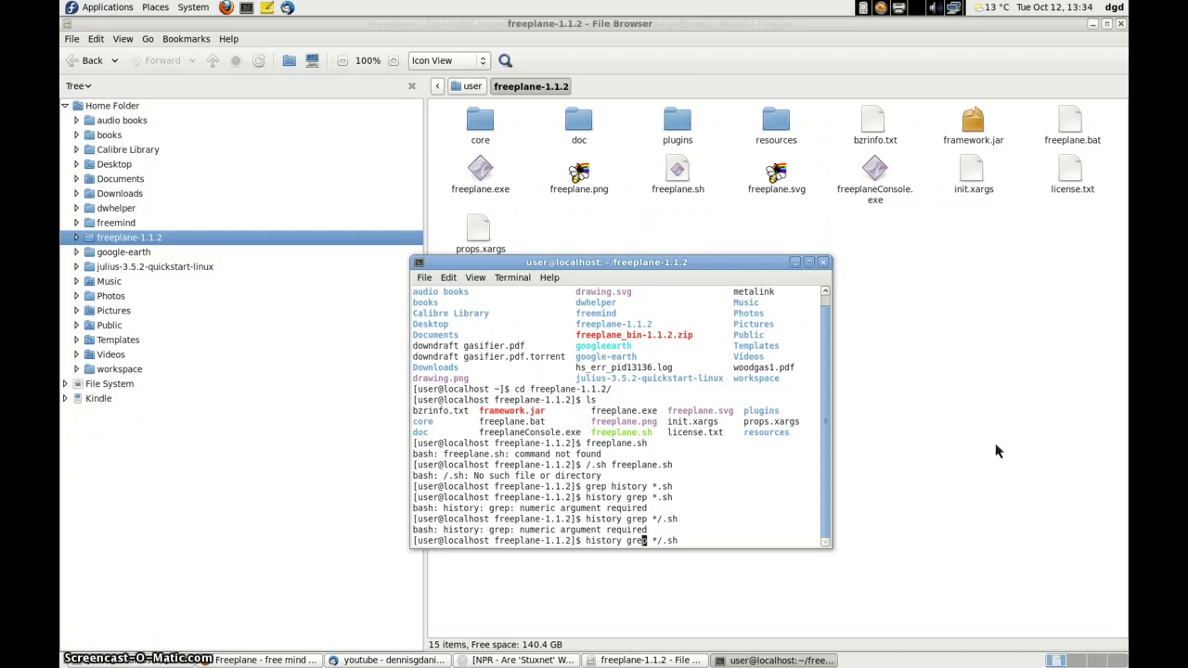
key("Left")
key("Left")
key("Left")
type("|")
key("Return")
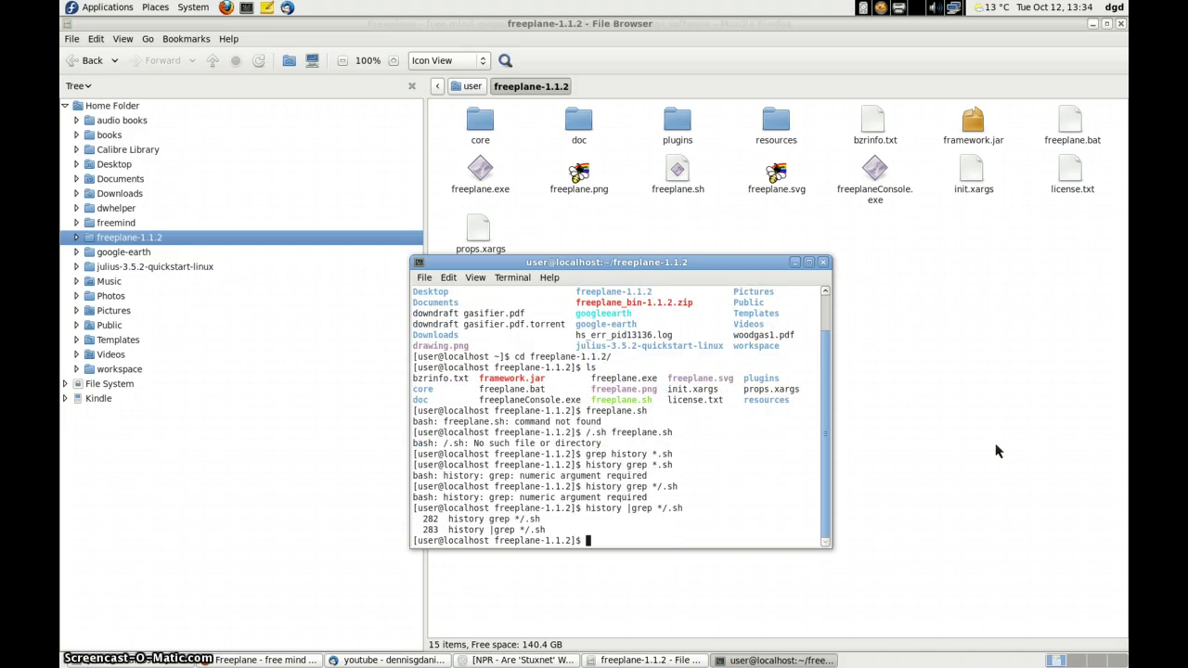
Shorten the recalled history search pattern to .sh and run "history |grep .sh"
key("Up")
key("Left")
key("Left")
key("Left")
key("Left")
key("Left")
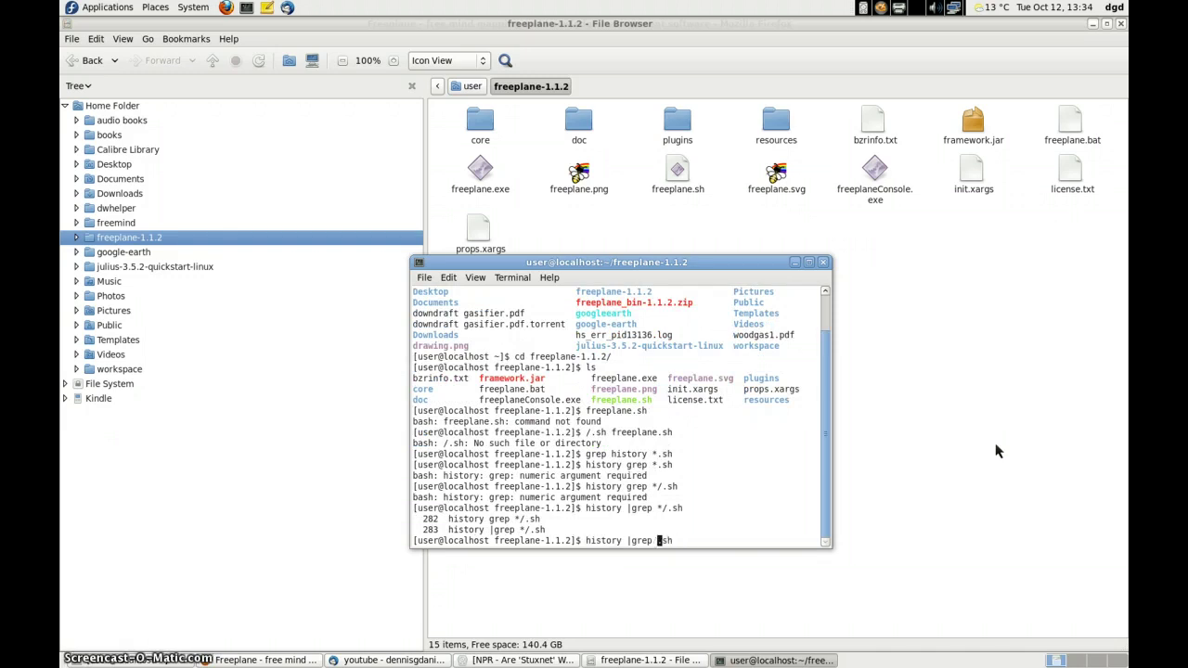
key("Return")
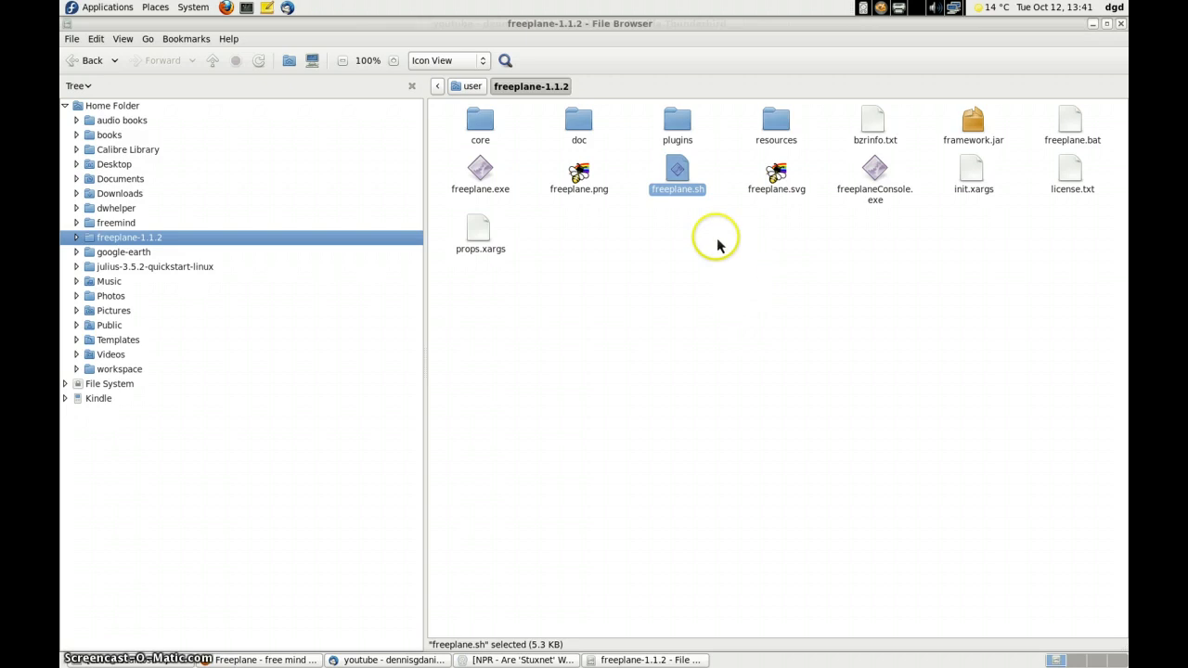
Open freeplane.sh from the freeplane-1.1.2 folder in the file browser and choose to run it in a terminal
right_click(682, 183)
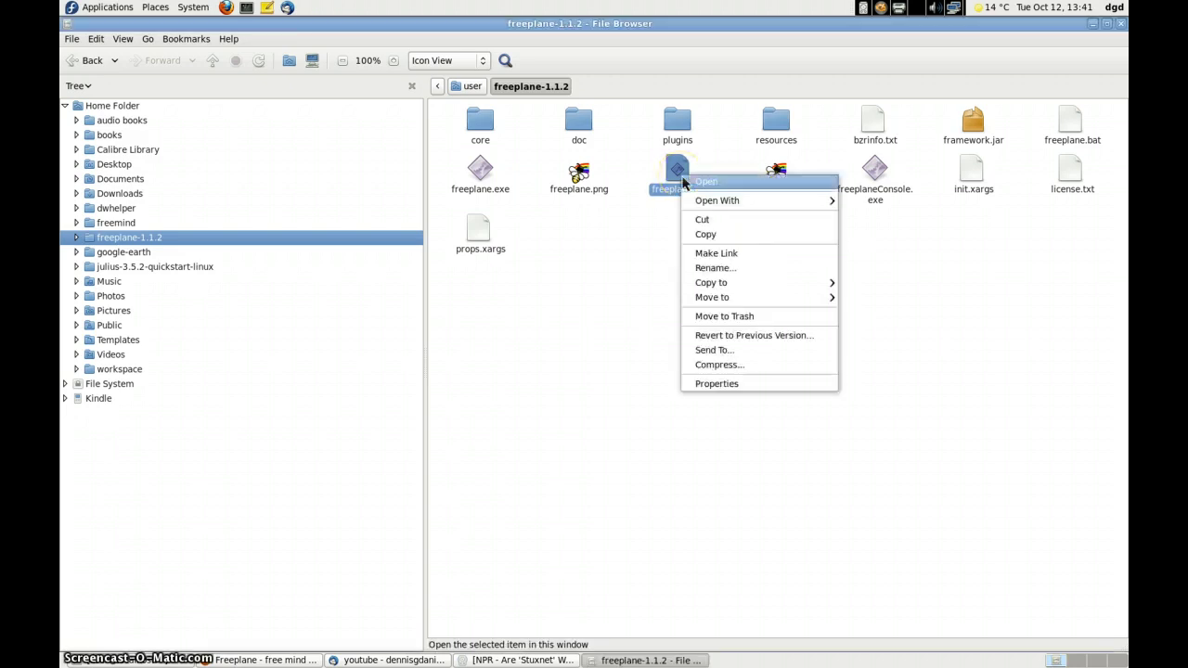
left_click(708, 183)
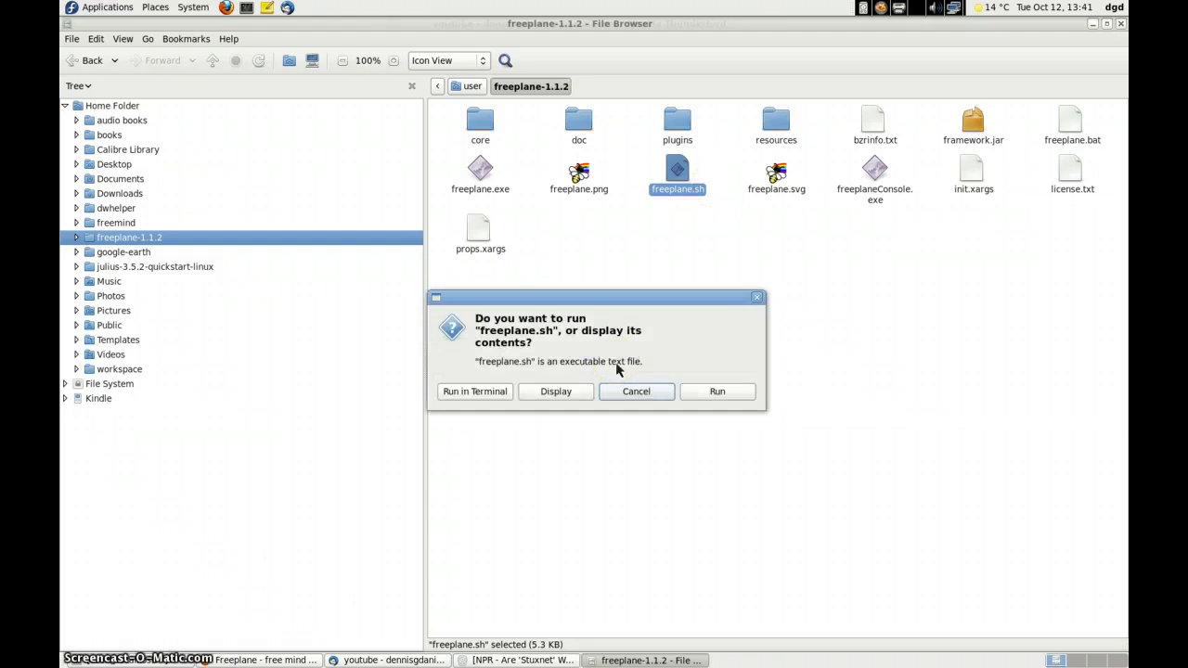
key("alt+t")
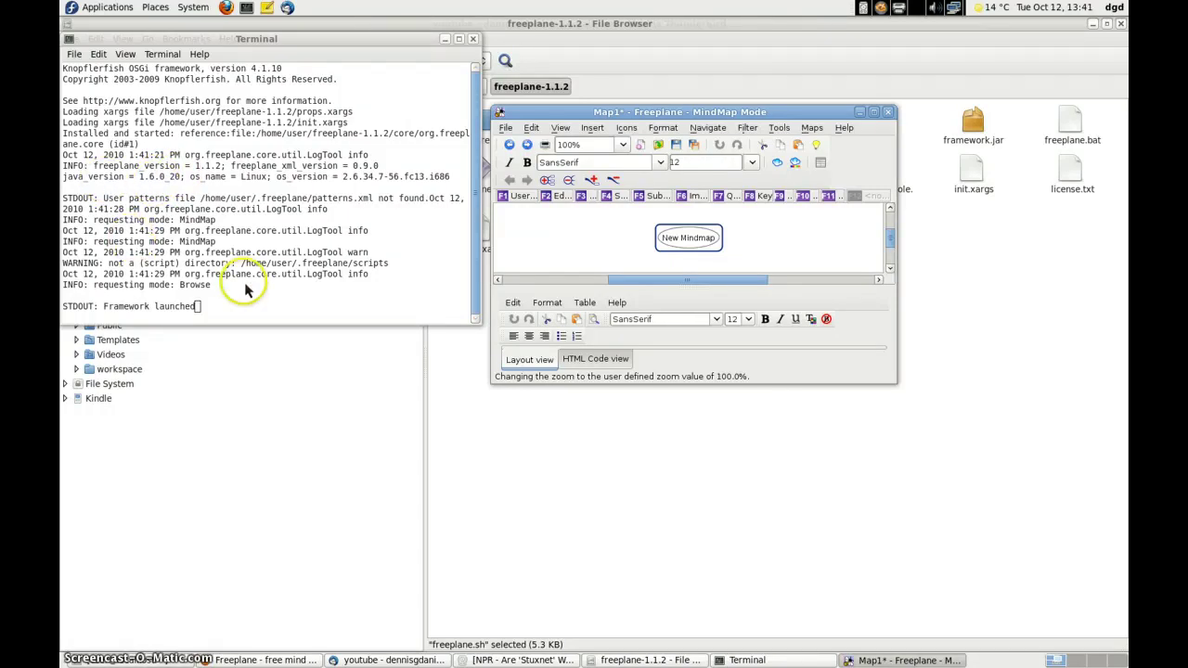
Maximize the Freeplane window showing the new mind map
left_click(874, 112)
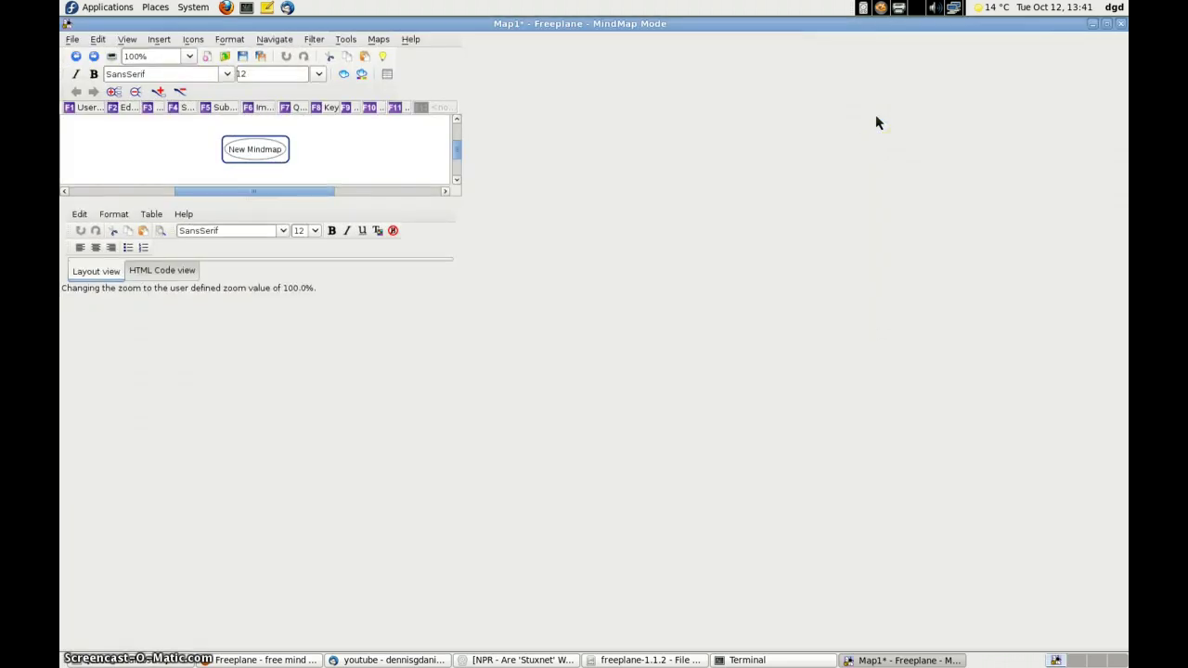
left_click(666, 268)
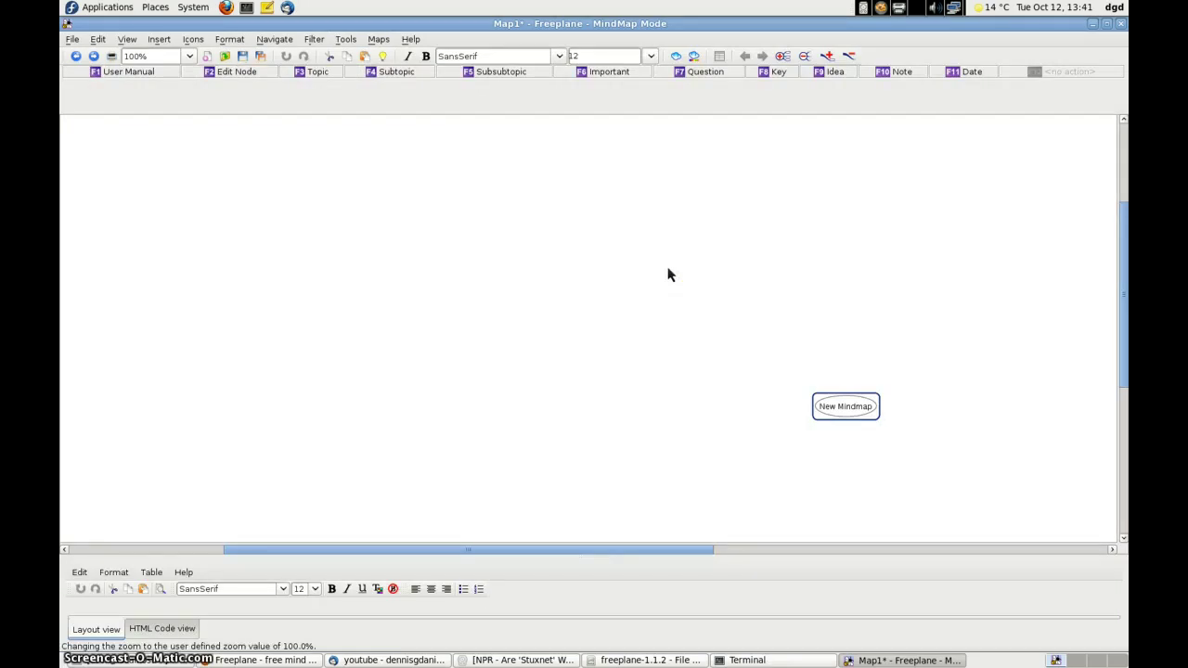
left_click(669, 285)
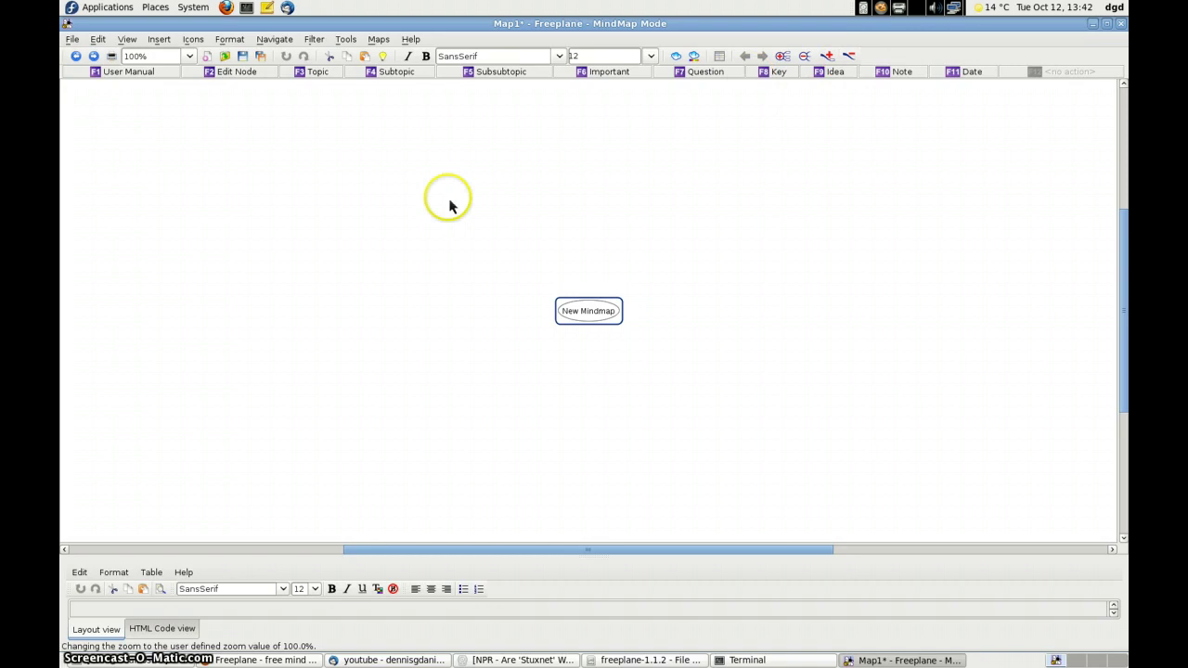
Open the mind map Desktop Notes.mm from the /home/user/Desktop folder
left_click(74, 41)
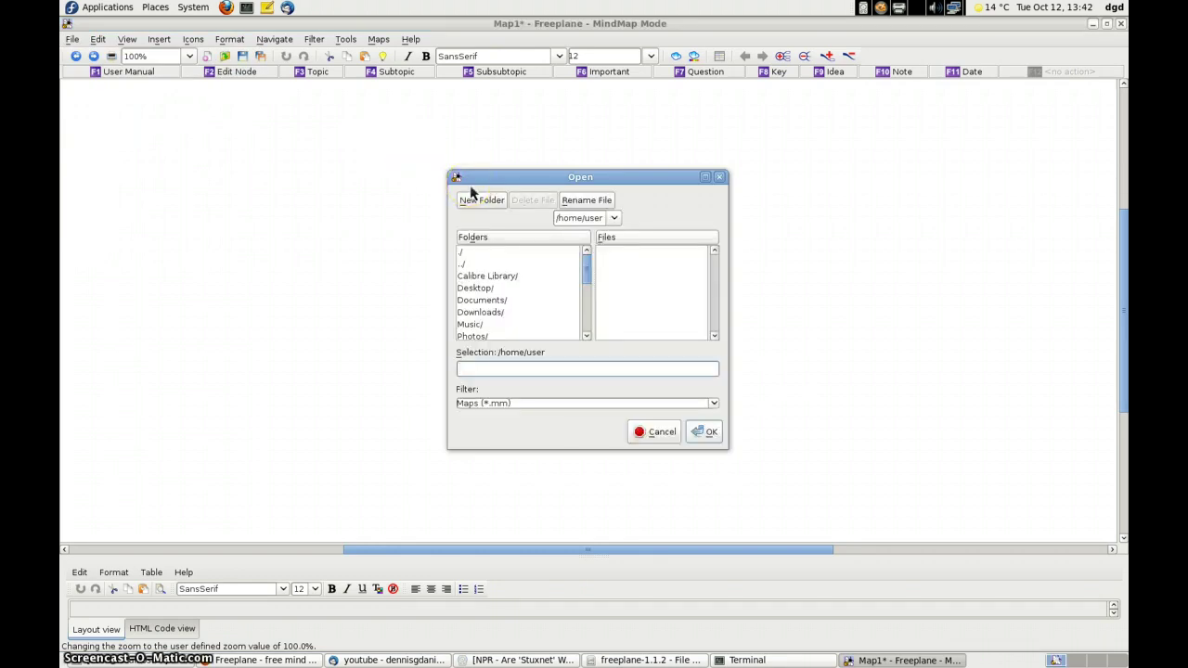
key("Down")
key("Down")
key("Down")
key("Return")
key("Tab")
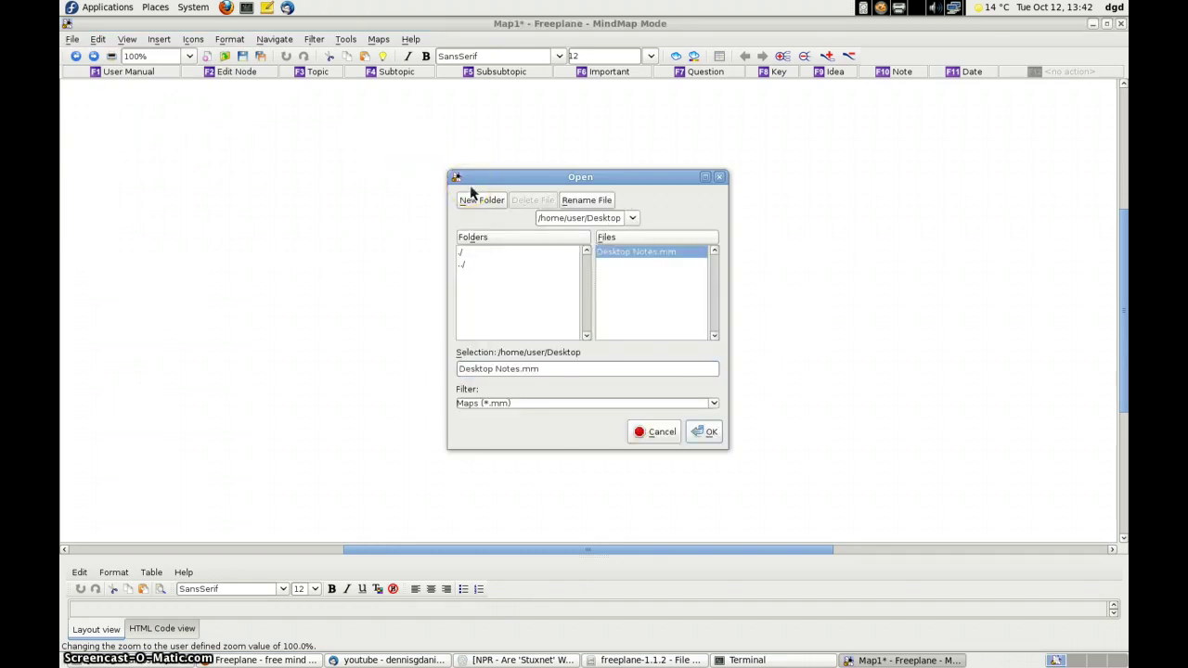
left_click(638, 267)
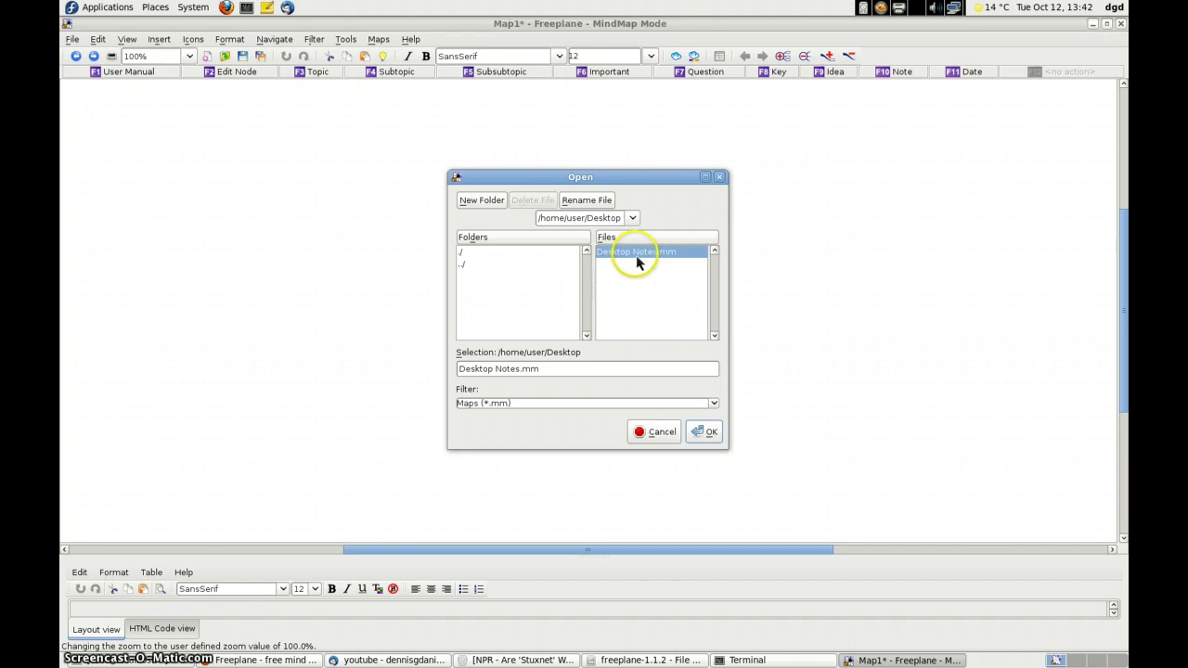
double_click(684, 324)
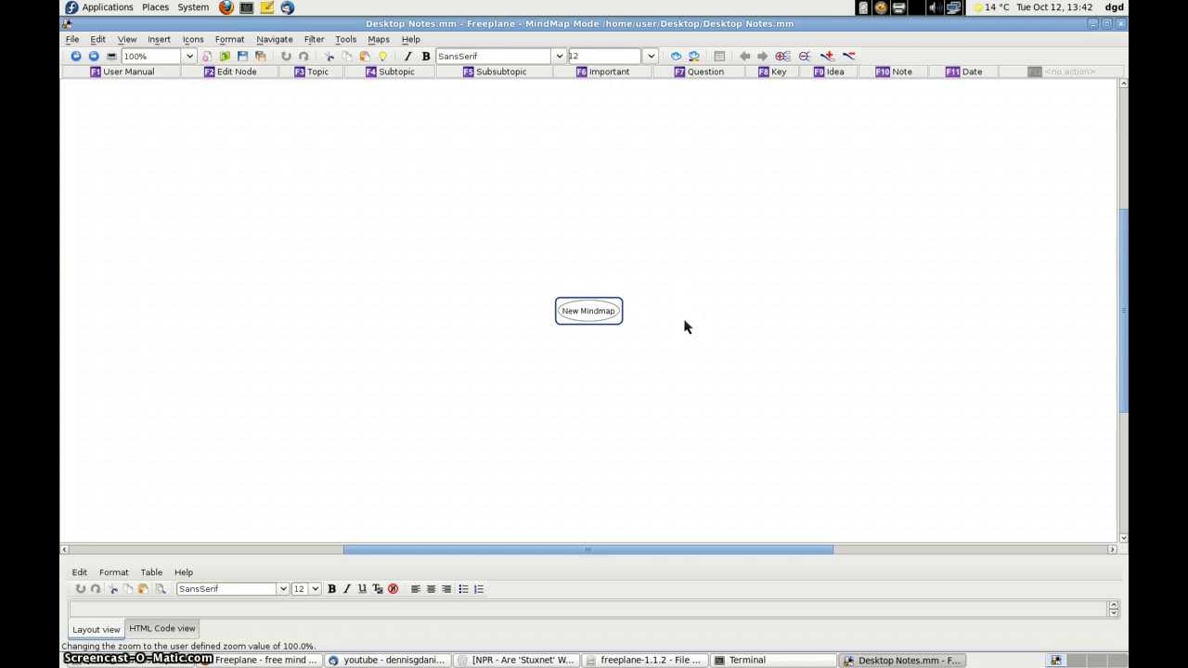
Follow the link on the ideas node of the Desktop Notes map to open Ideas.mm
left_click(812, 590)
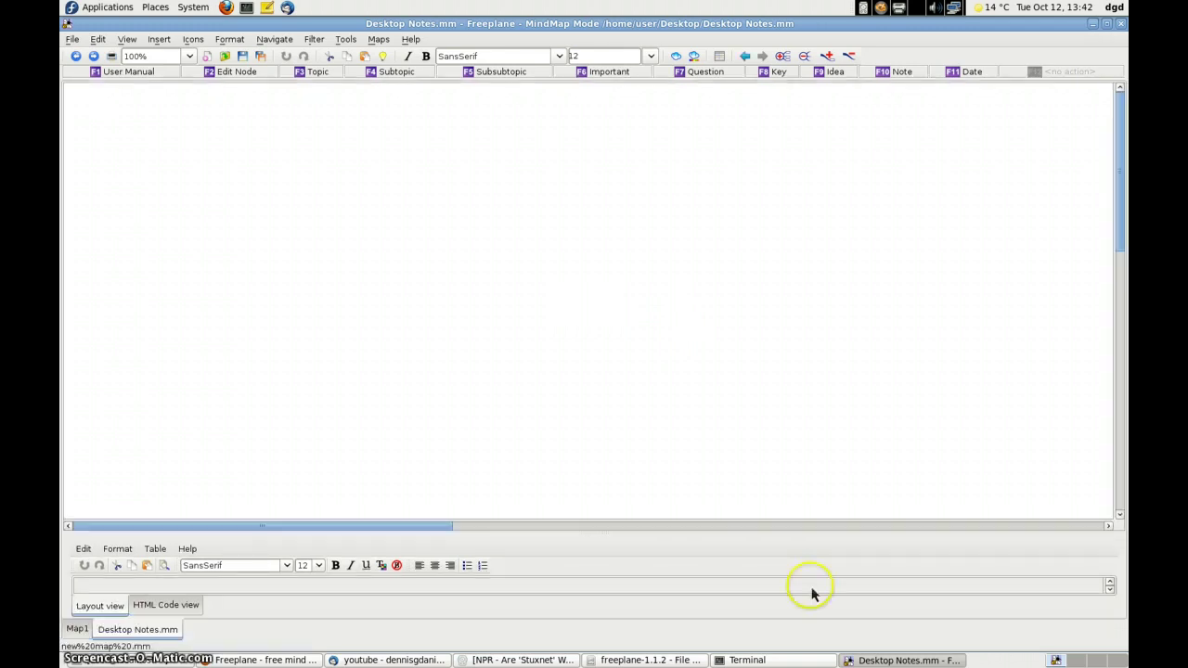
left_click(894, 662)
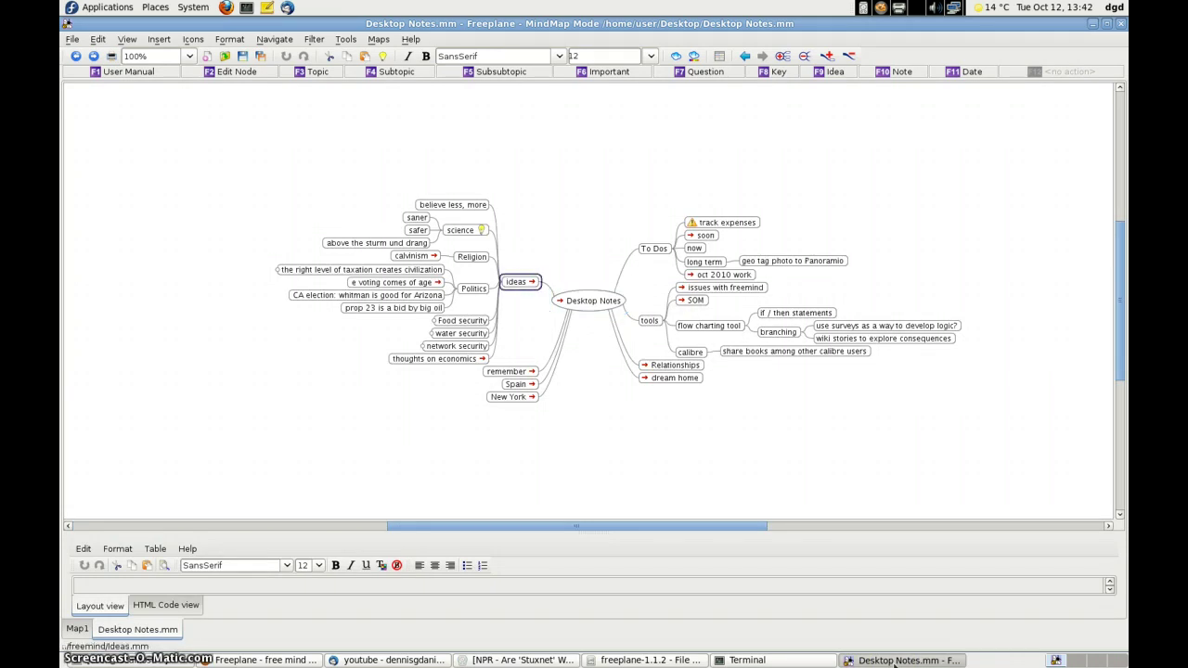
left_click(610, 193)
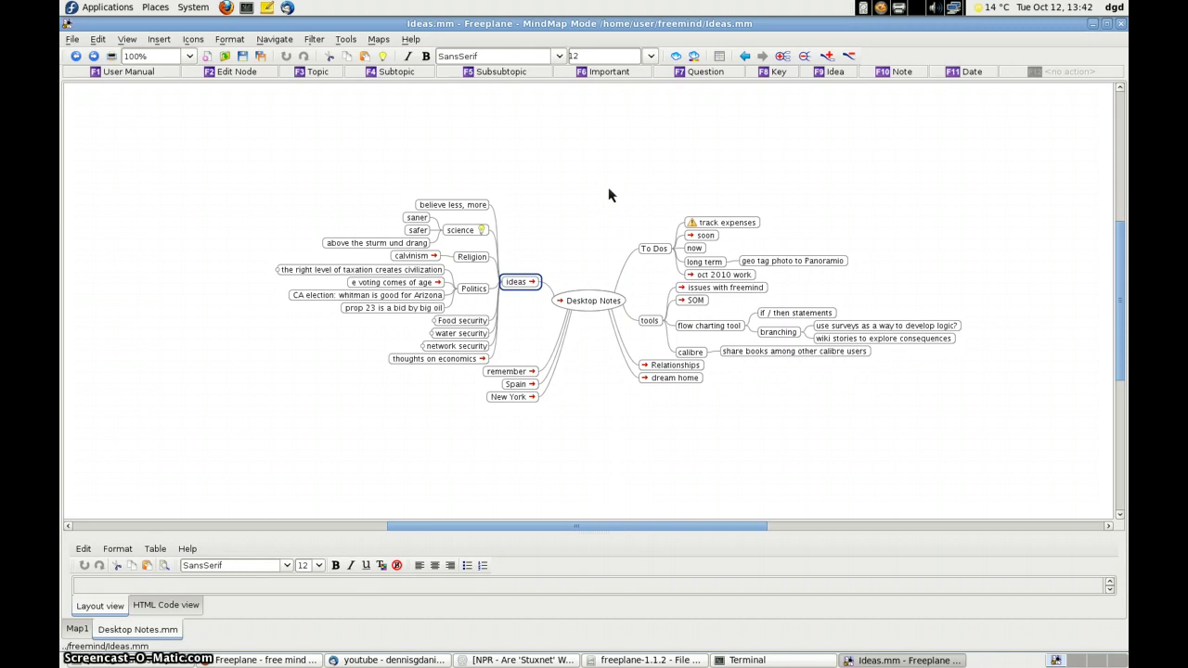
key("ctrl+Return")
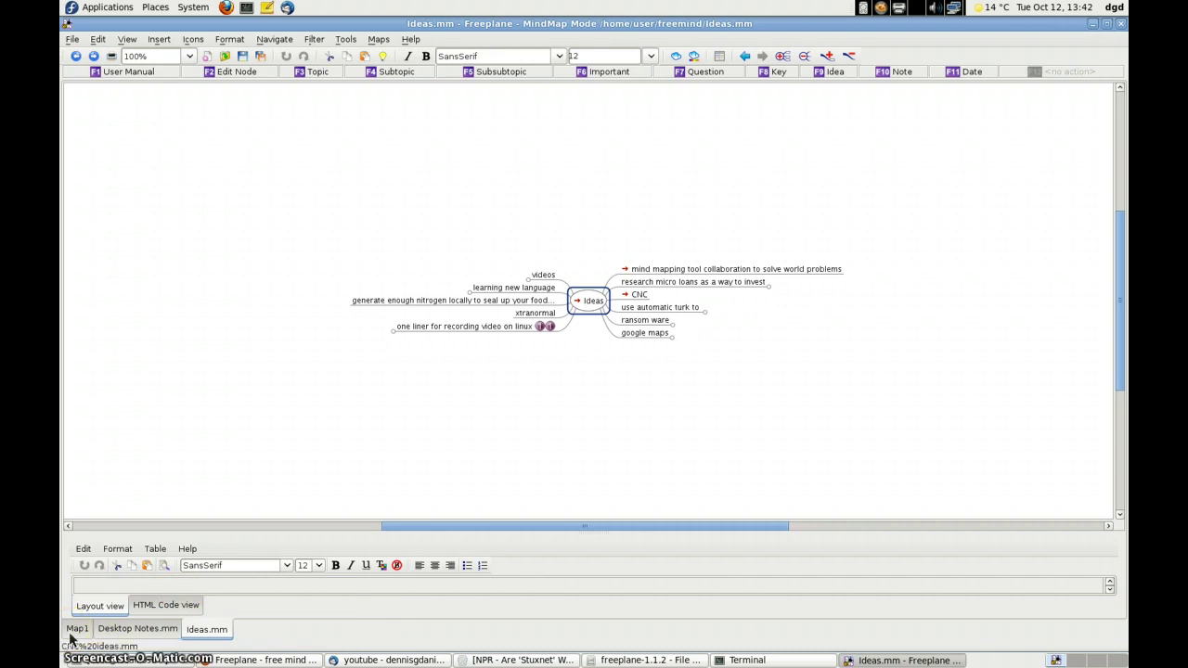
Select the node "one liner for recording video on linux" and display the Filter Toolbar
key("Left")
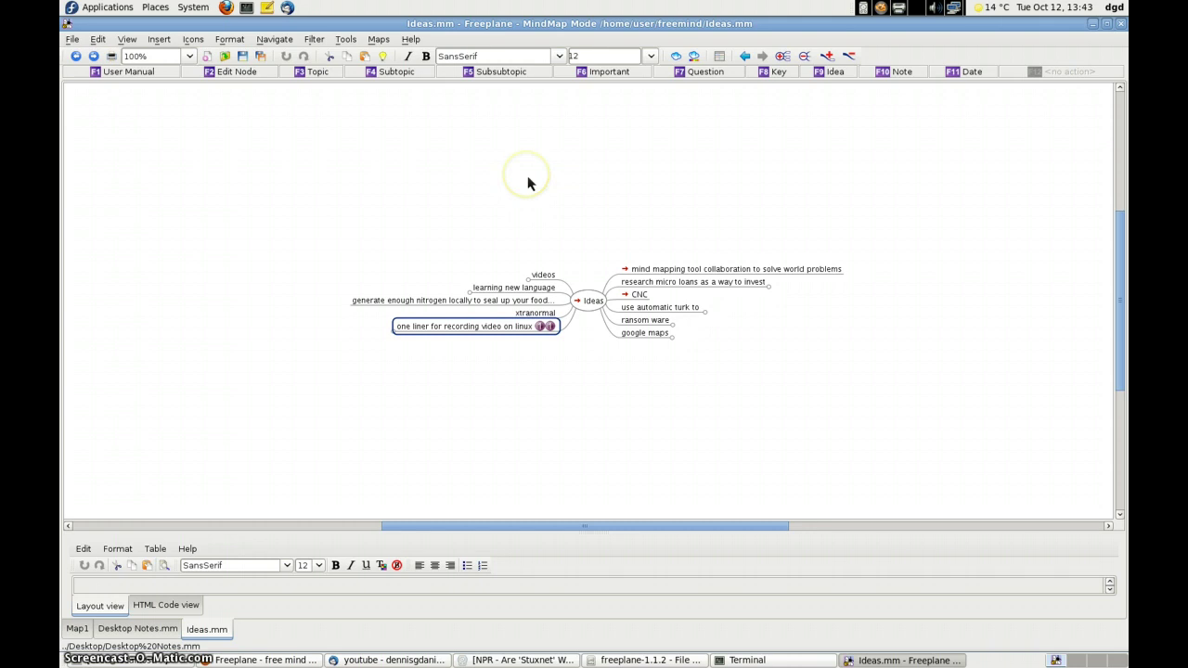
right_click(455, 148)
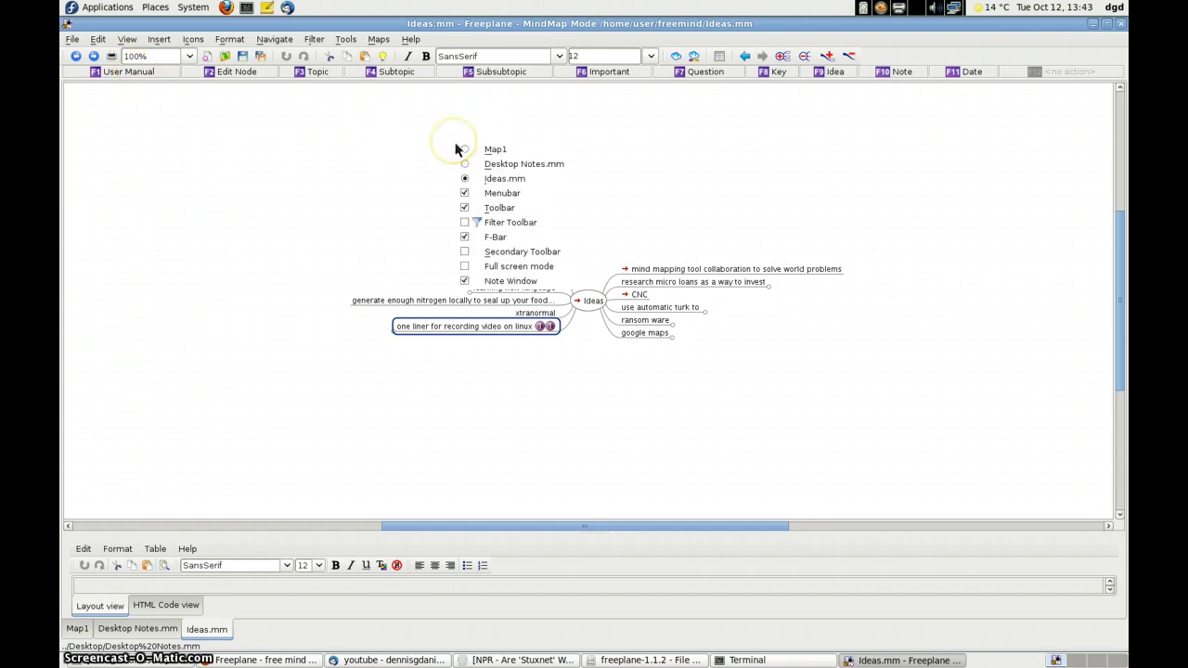
left_click(466, 231)
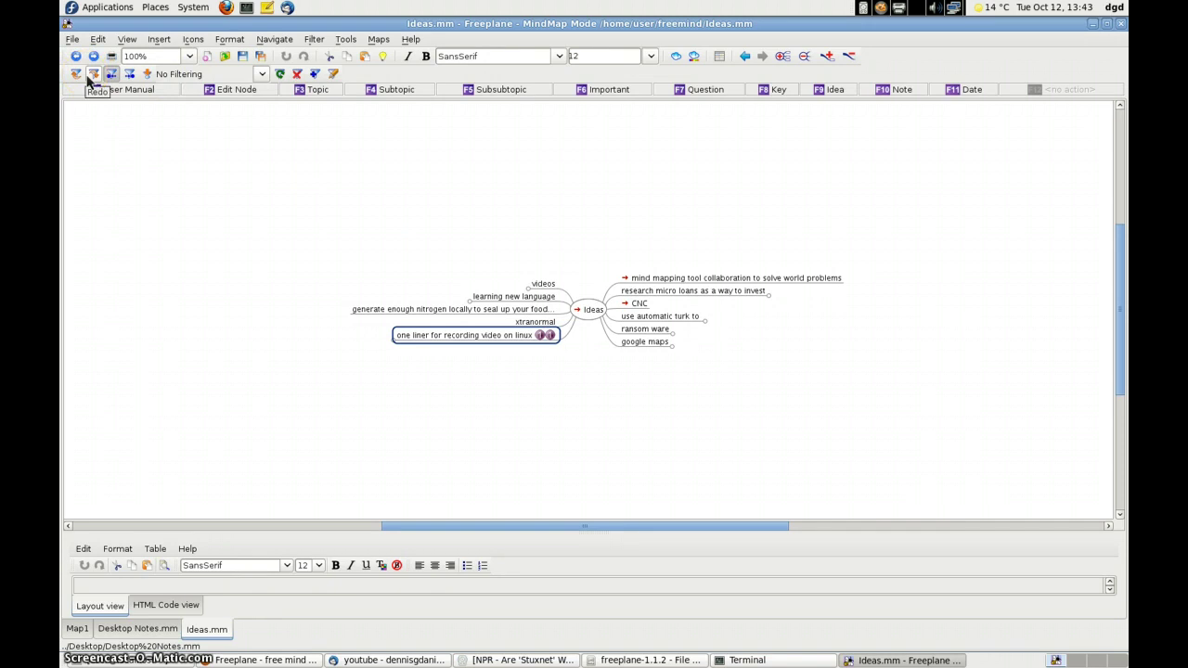
Mark the "one liner for recording video on linux" node with the Question icon and unfold its child nodes
left_click(703, 91)
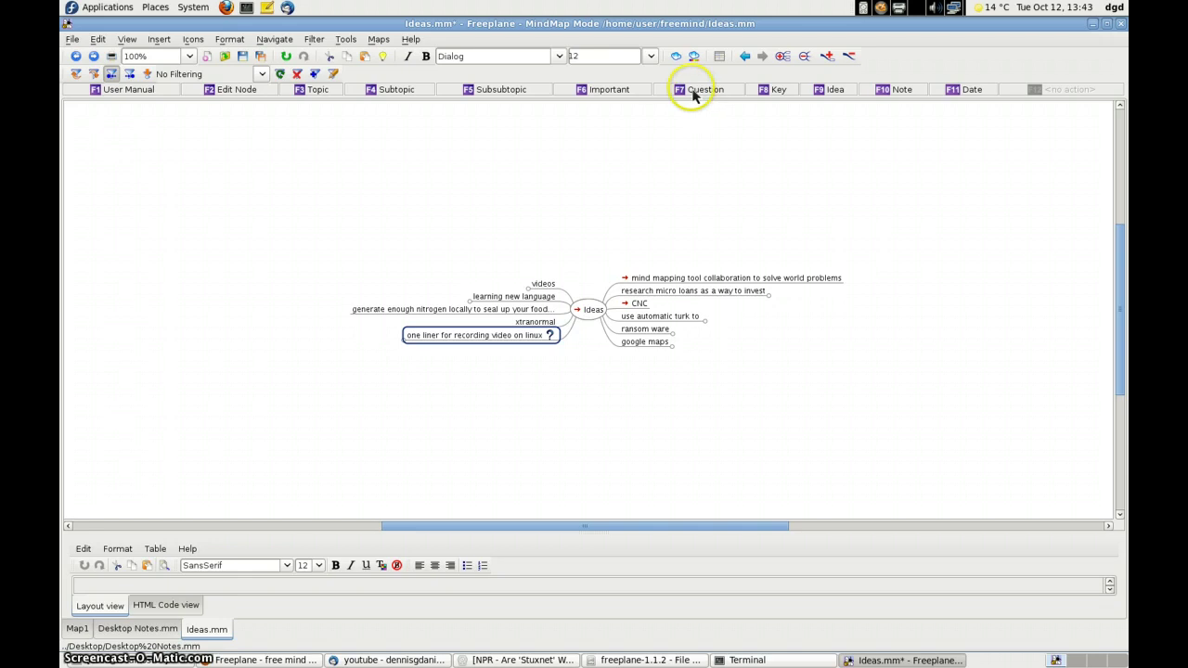
left_click(560, 316)
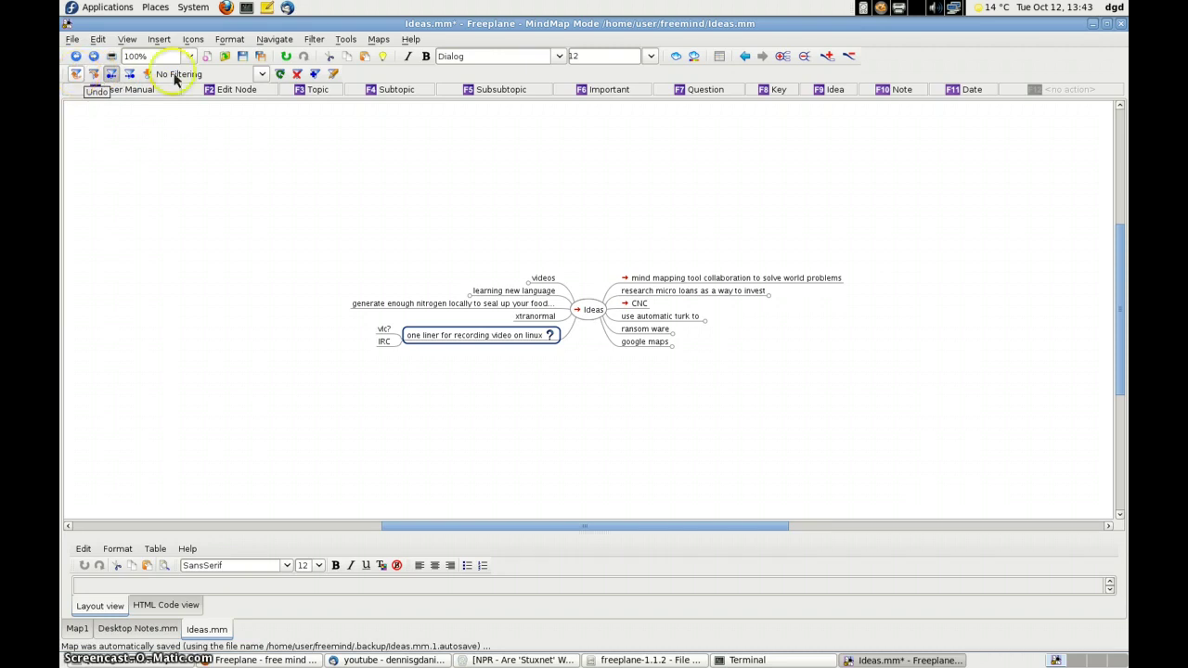
Select and unfold the videos node, and filter the Ideas map to Currently Selected Nodes
left_click(263, 74)
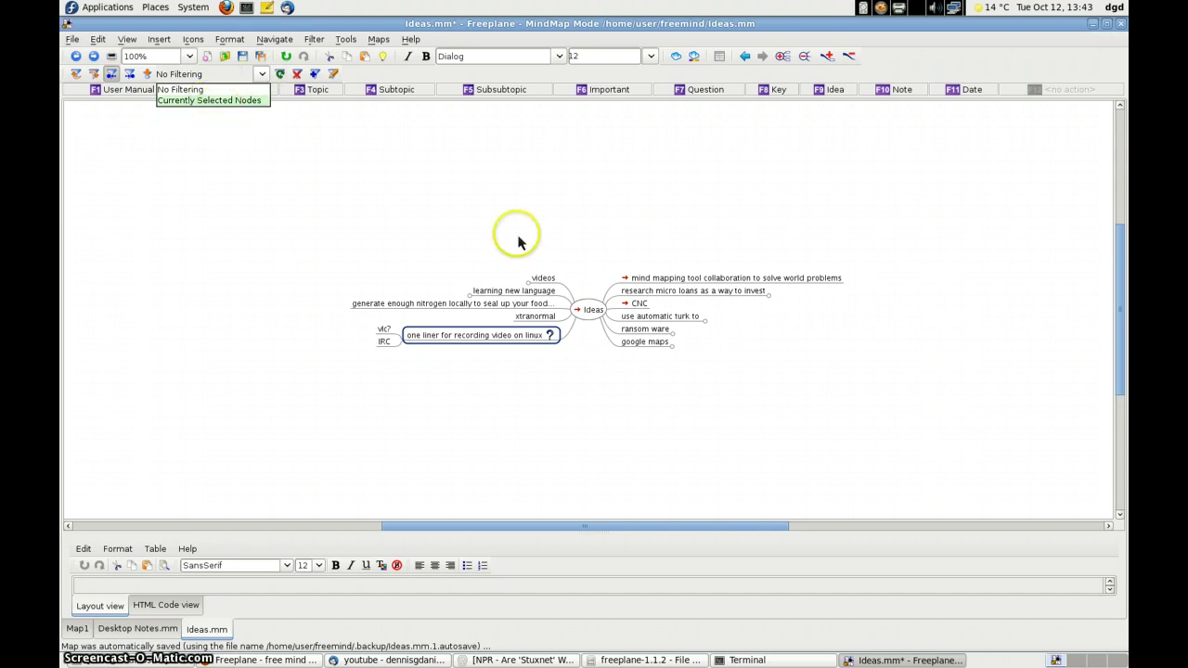
left_click(543, 276)
left_click(544, 277)
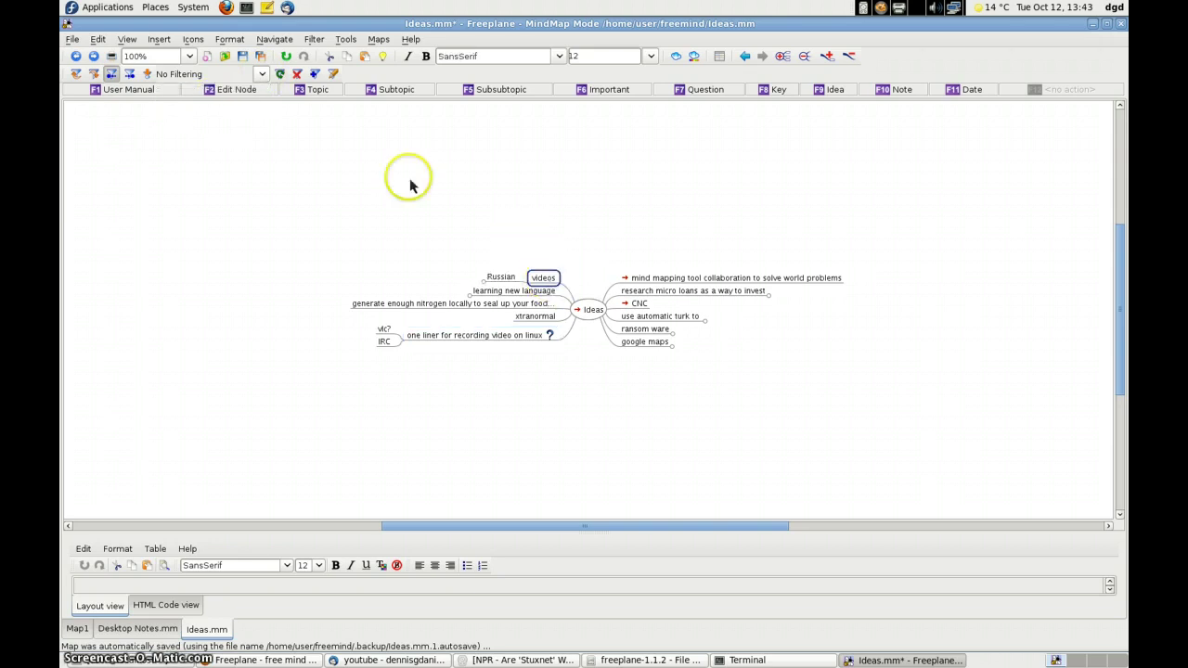
left_click(263, 75)
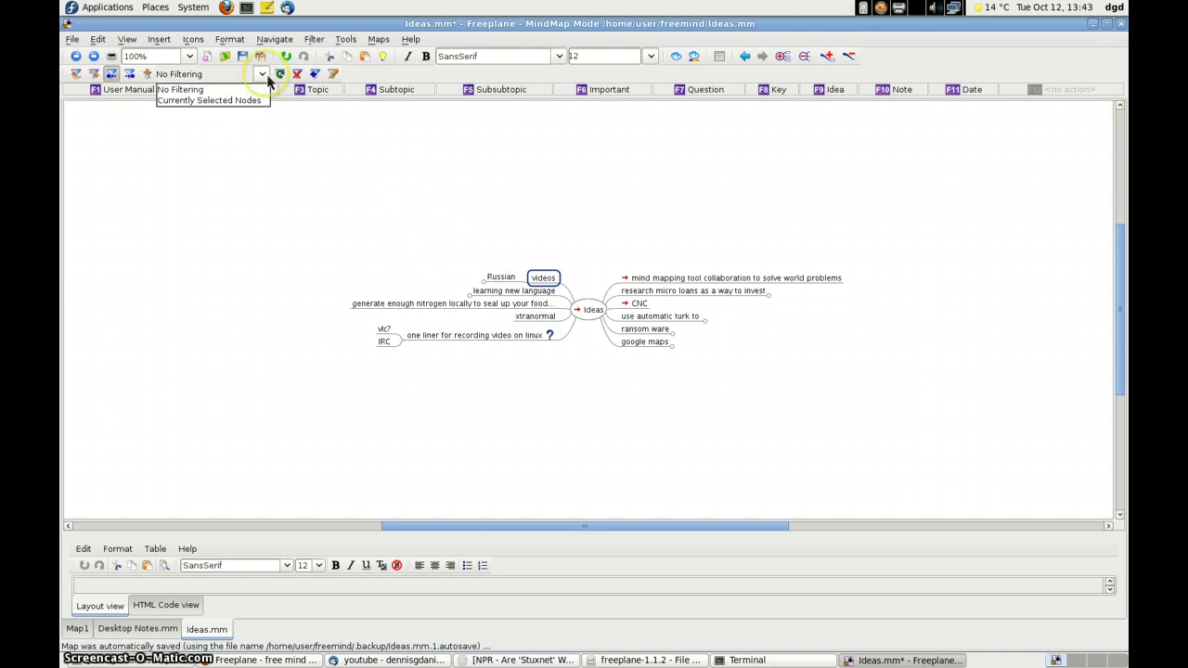
left_click(216, 104)
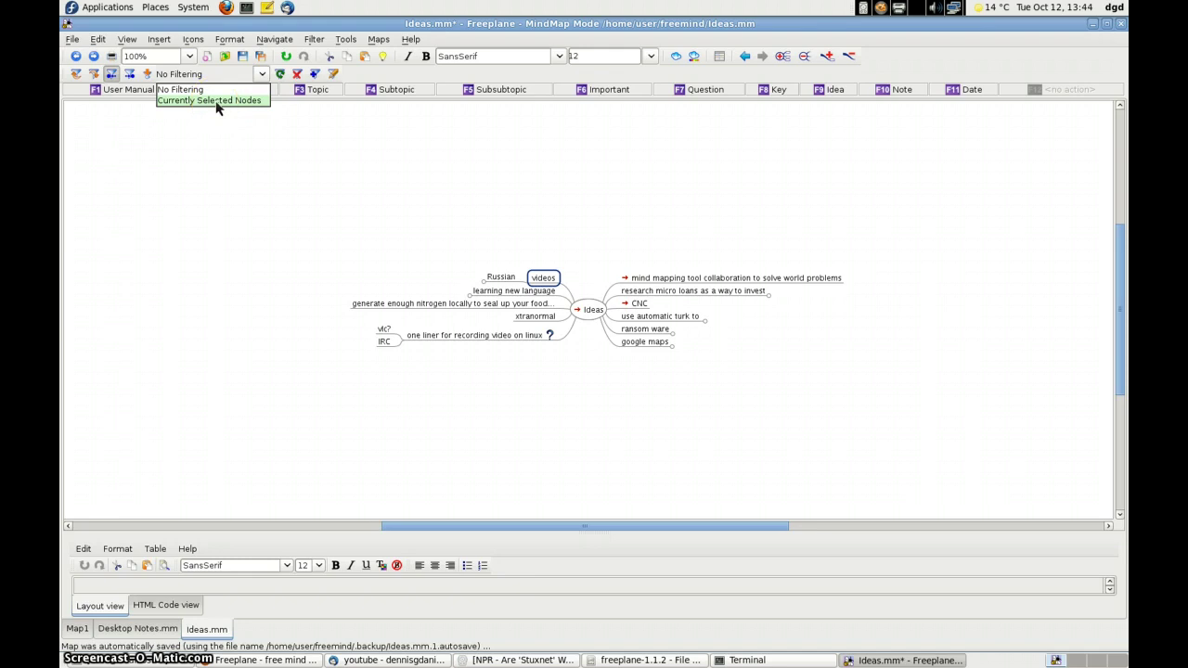
left_click(280, 74)
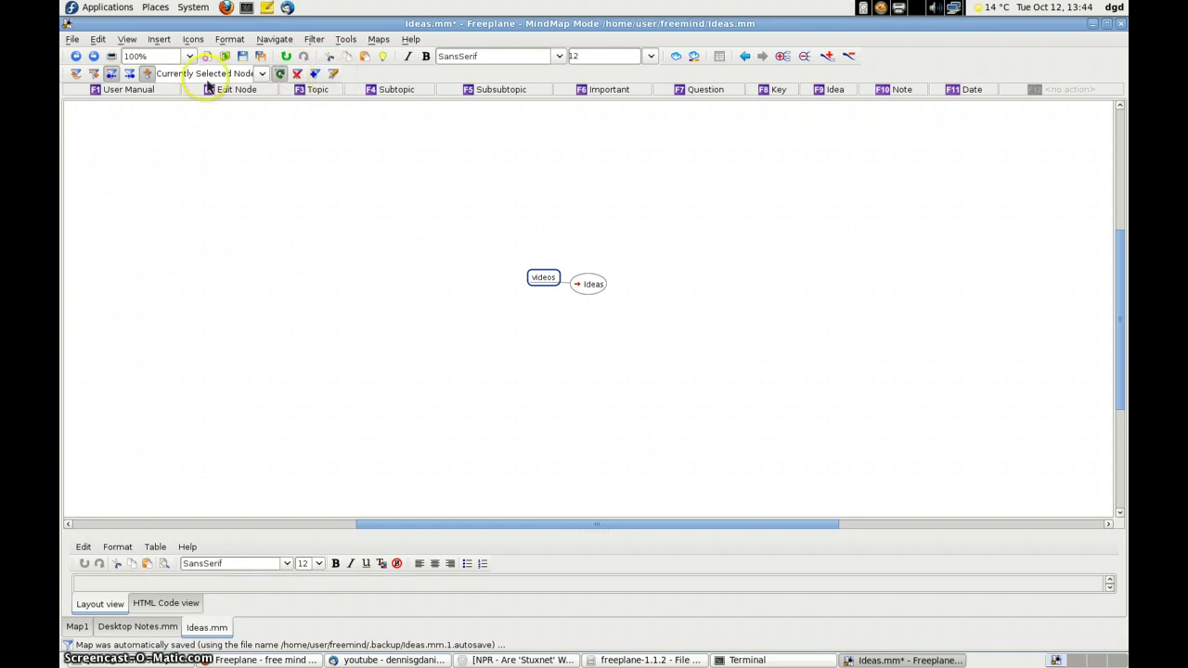
View the condition options in the Filter Composer and close it without adding a filter
left_click(147, 75)
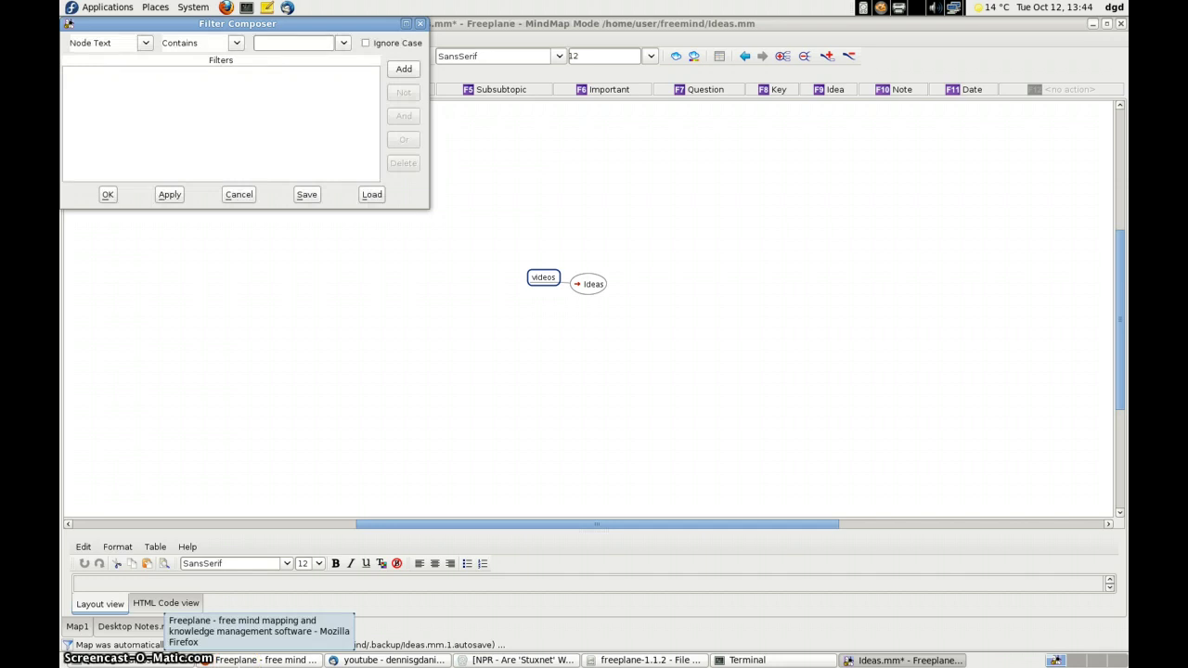
left_click(268, 215)
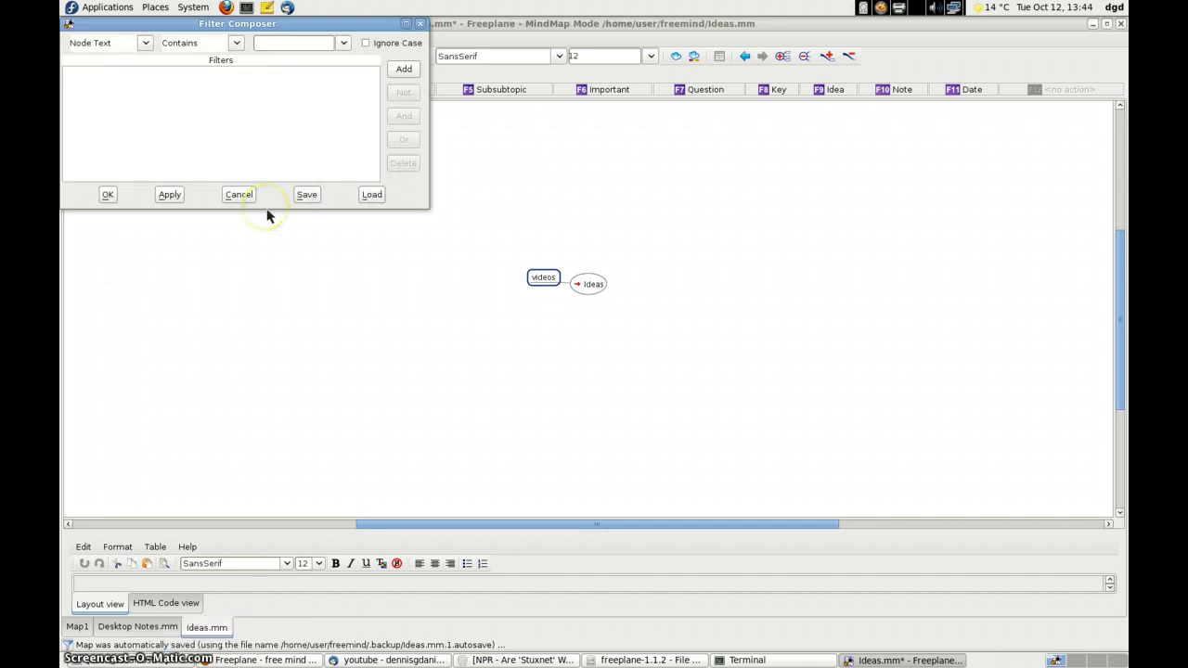
left_click(423, 30)
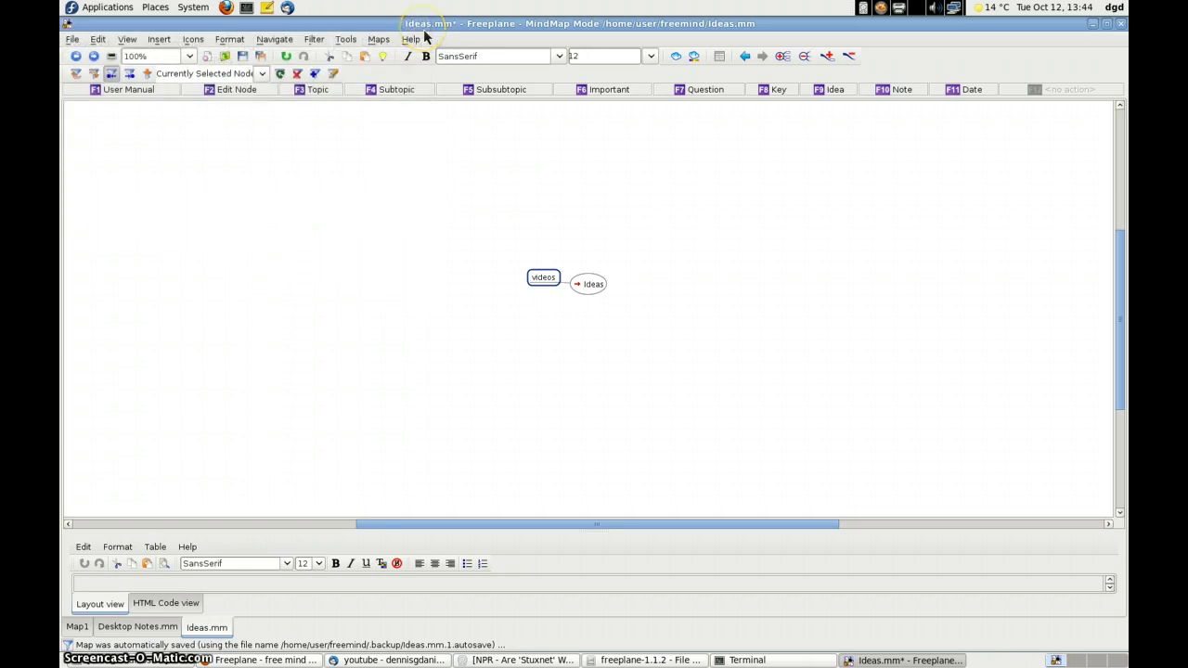